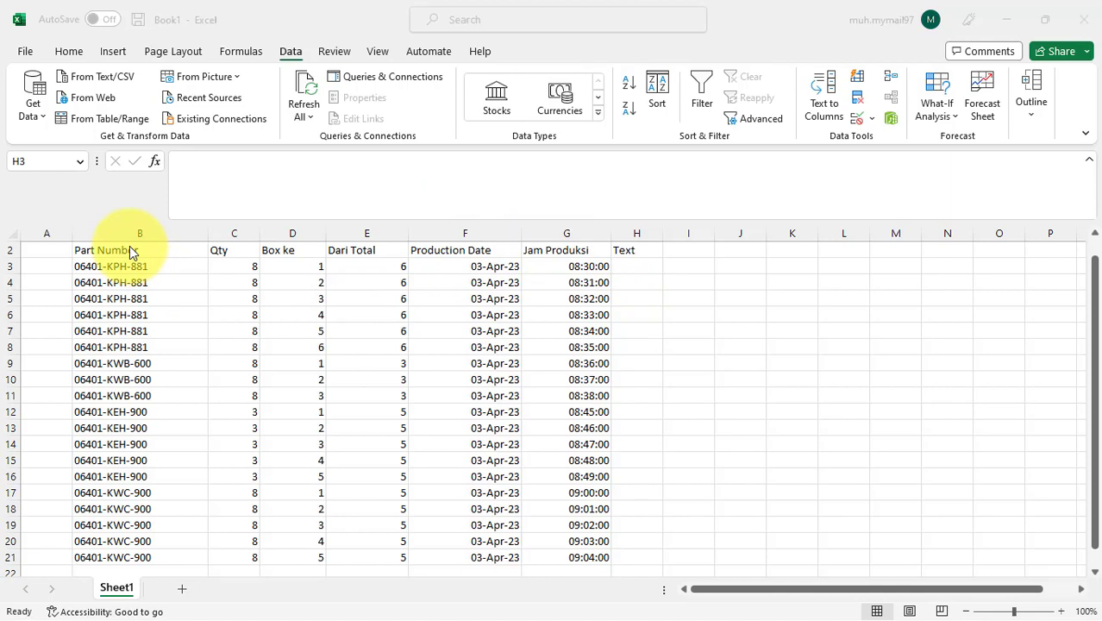
pyautogui.click(225, 250)
pyautogui.click(297, 250)
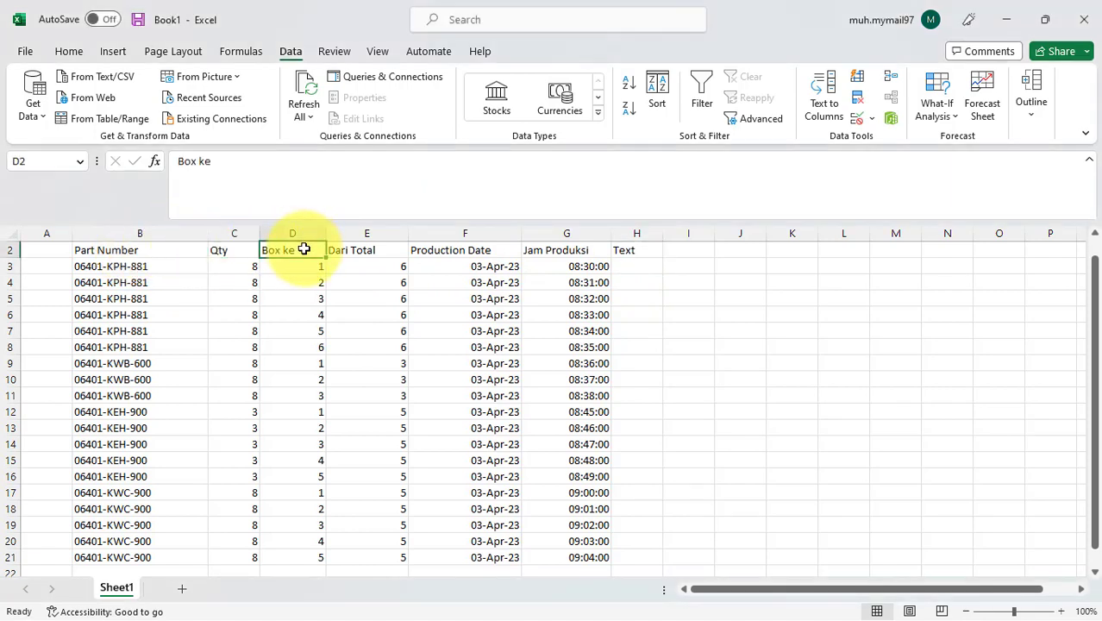
pyautogui.click(369, 249)
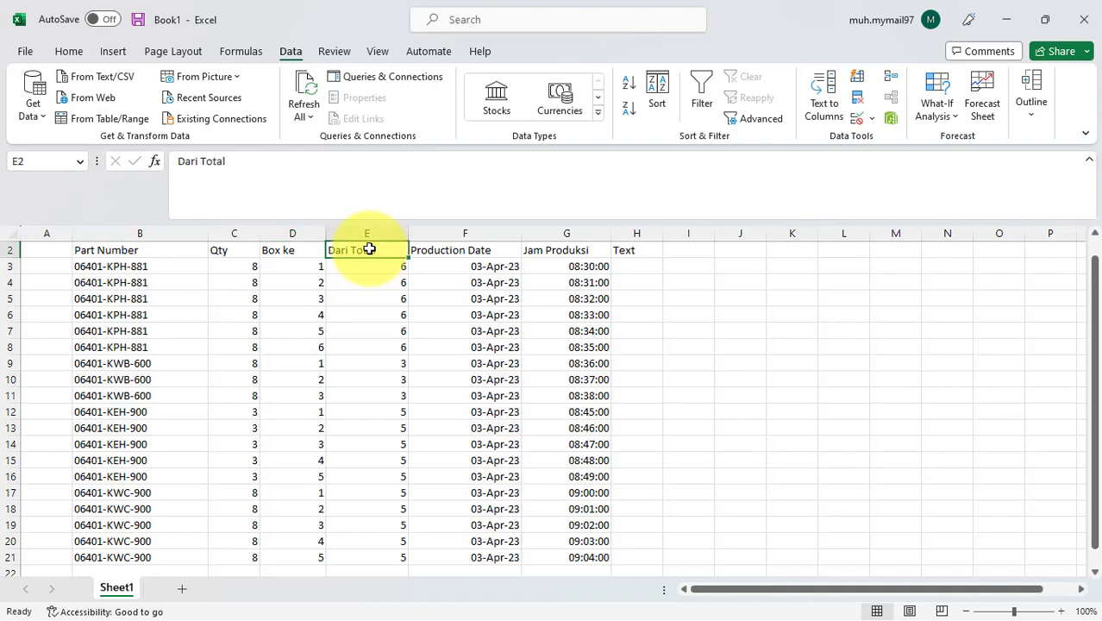
pyautogui.click(450, 250)
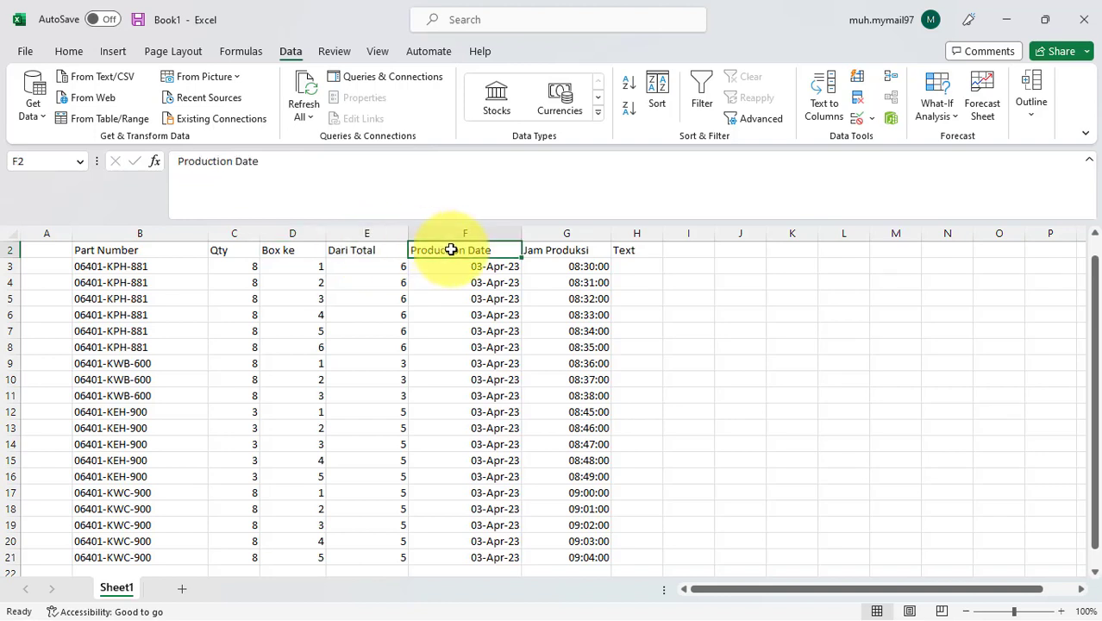
pyautogui.click(565, 249)
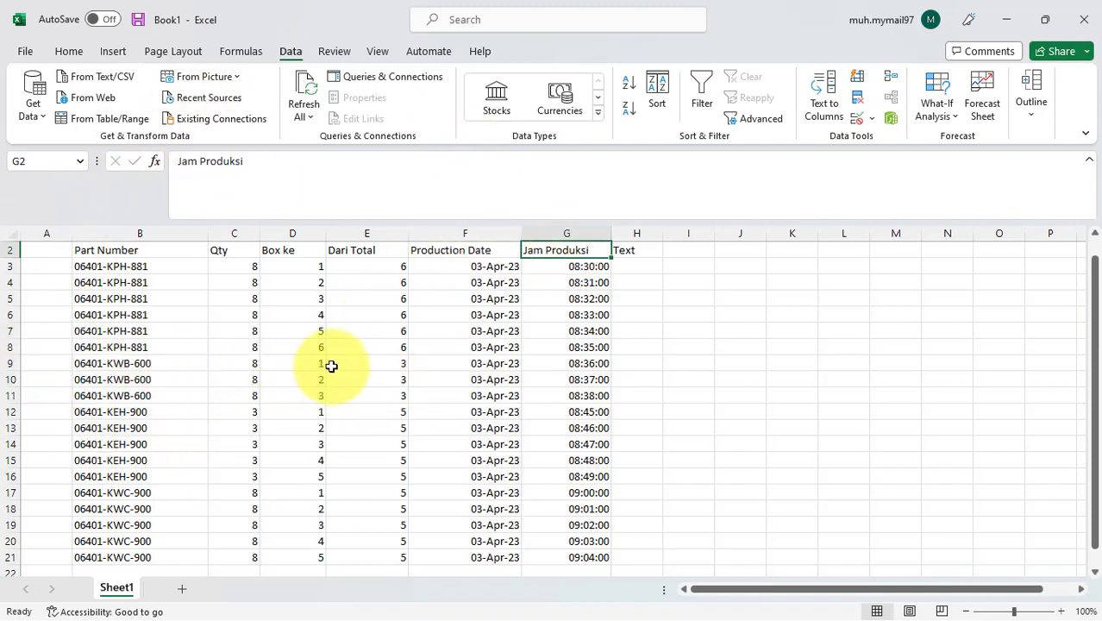
# Enter the formula =B3&"|"&C3&"|"&D3&"|"&E3&"|"&F3&"|"&G3 in cell H3 of the Text column
pyautogui.click(624, 271)
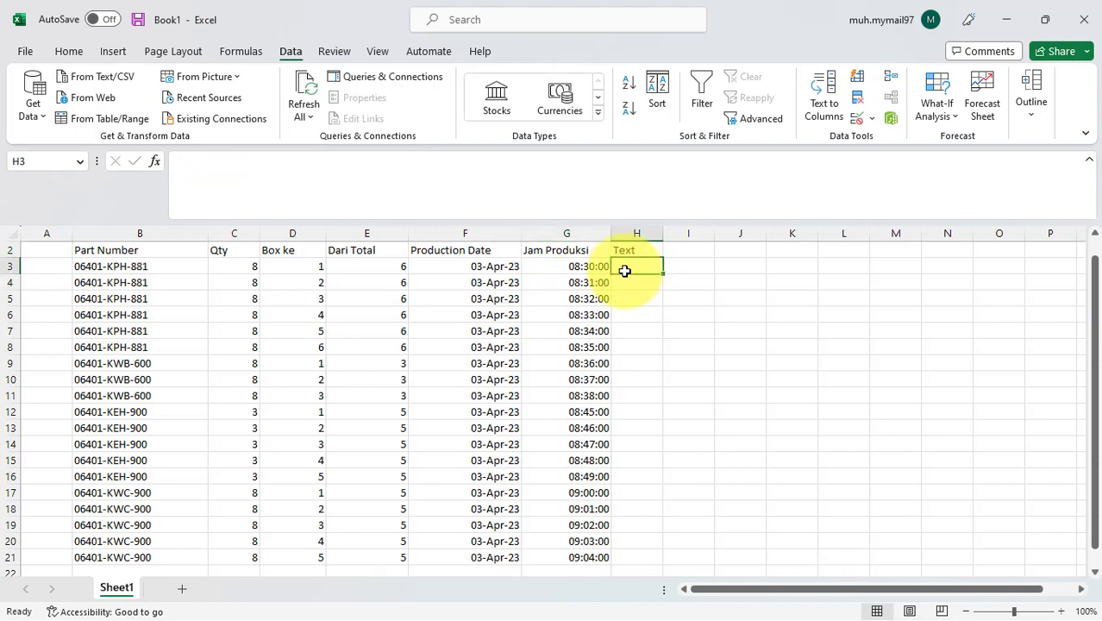
pyautogui.write('=')
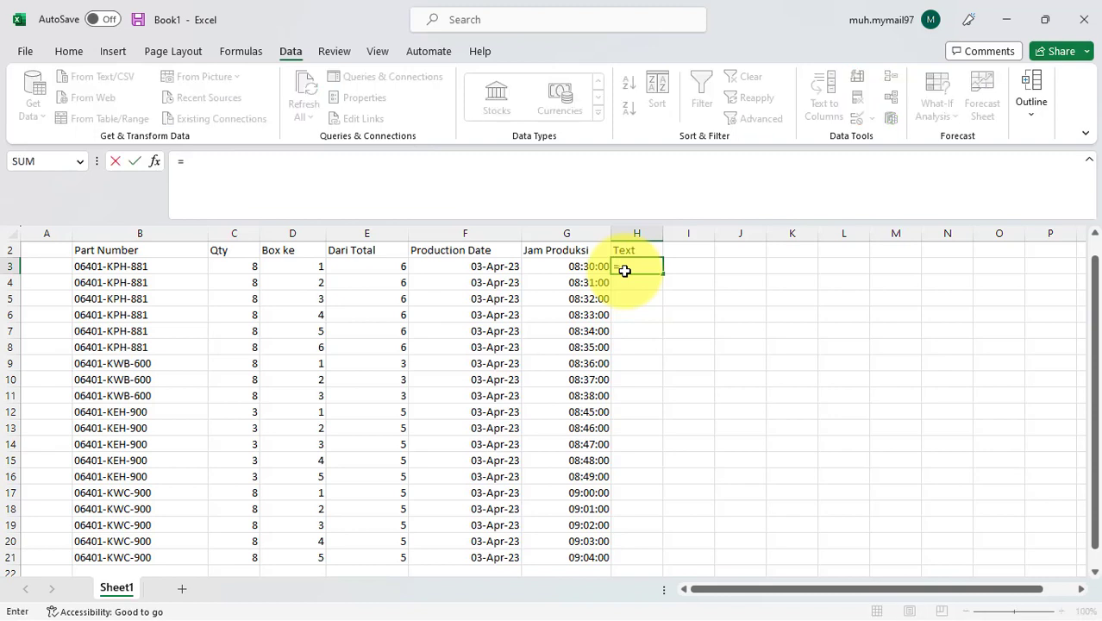
pyautogui.click(112, 269)
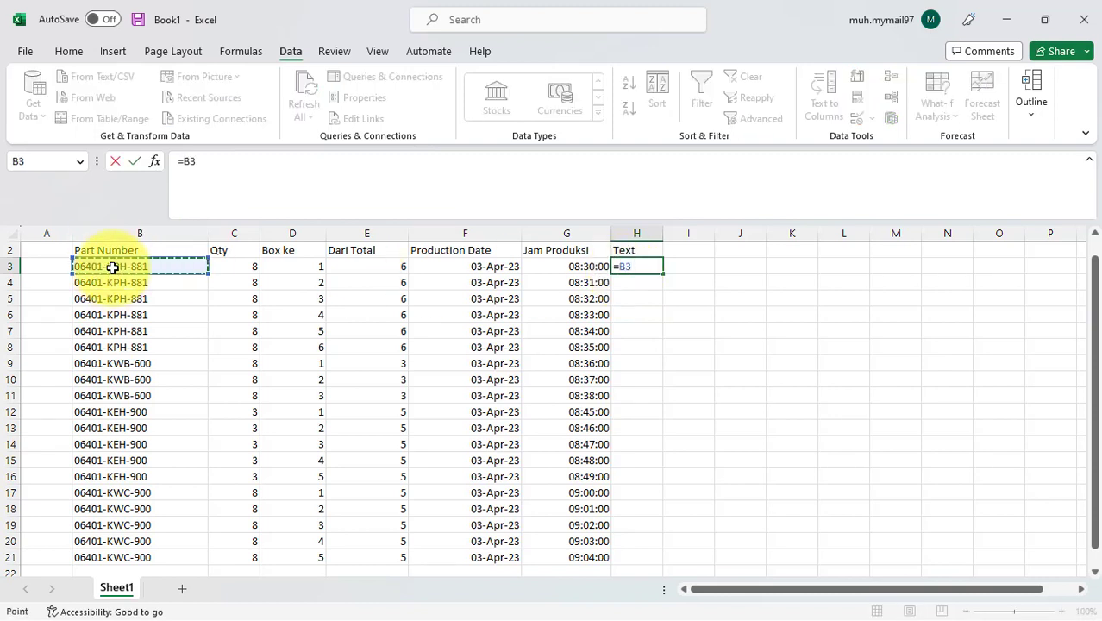
pyautogui.write('&"|"')
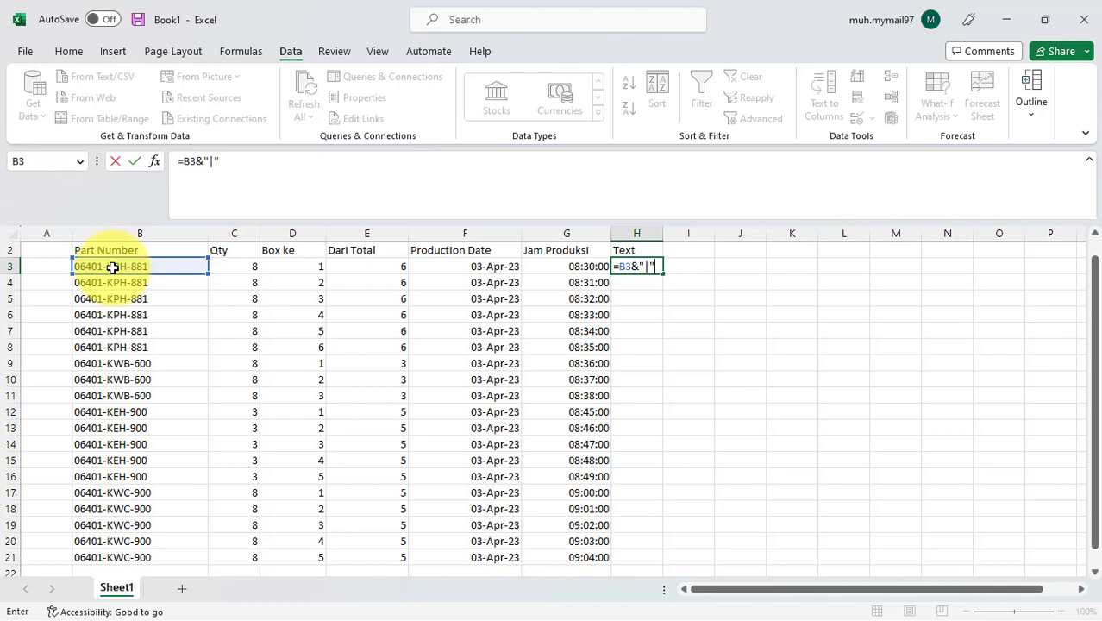
pyautogui.write('&')
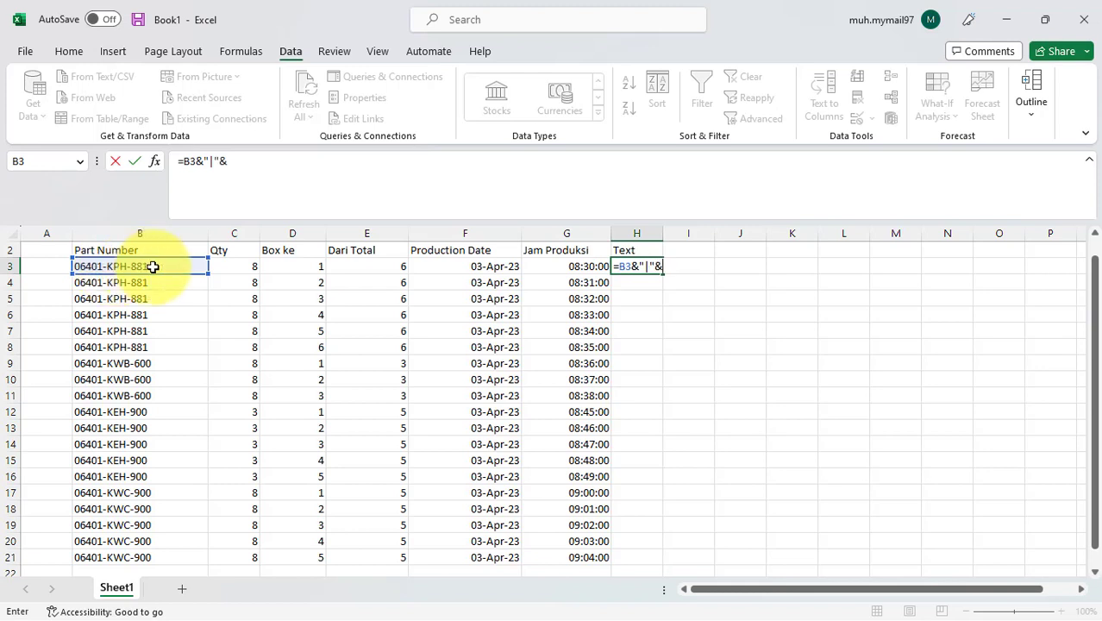
pyautogui.click(242, 264)
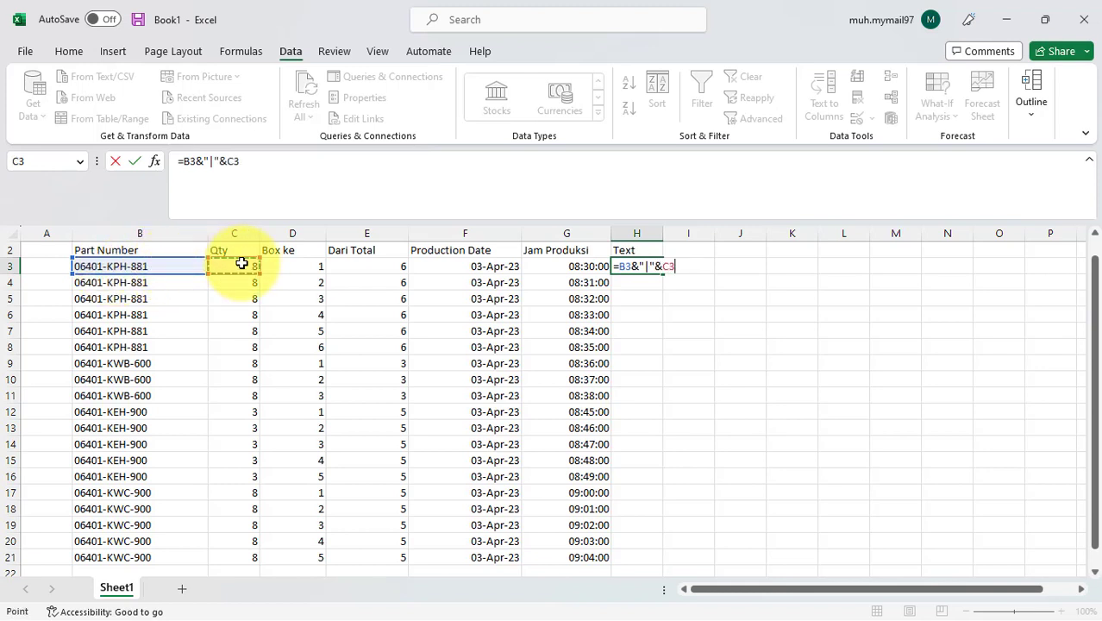
pyautogui.write('&"|"&')
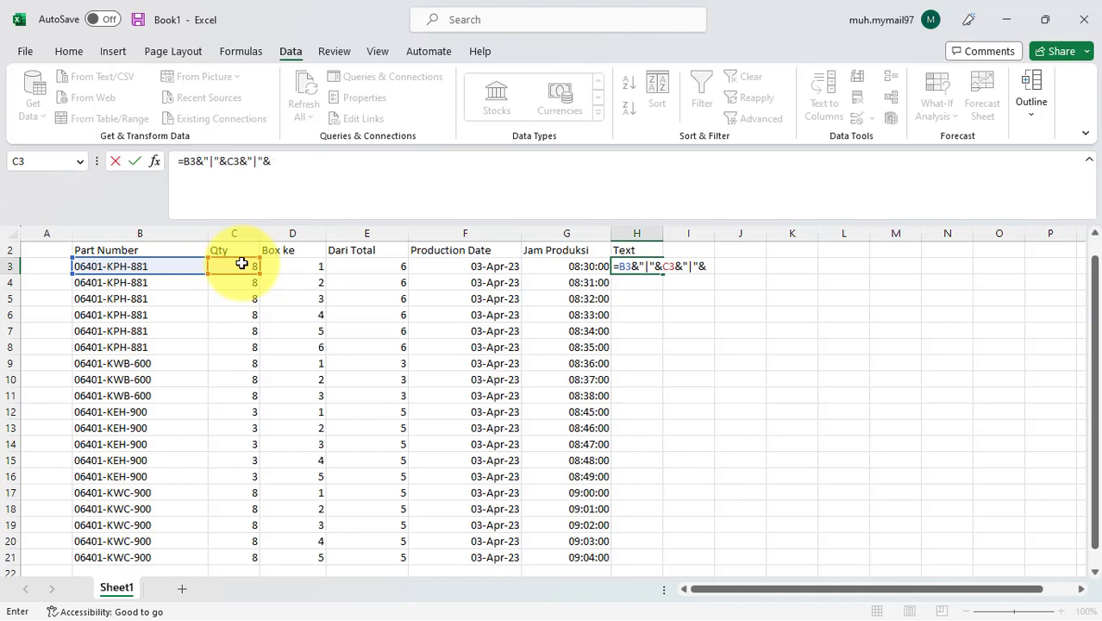
pyautogui.click(288, 268)
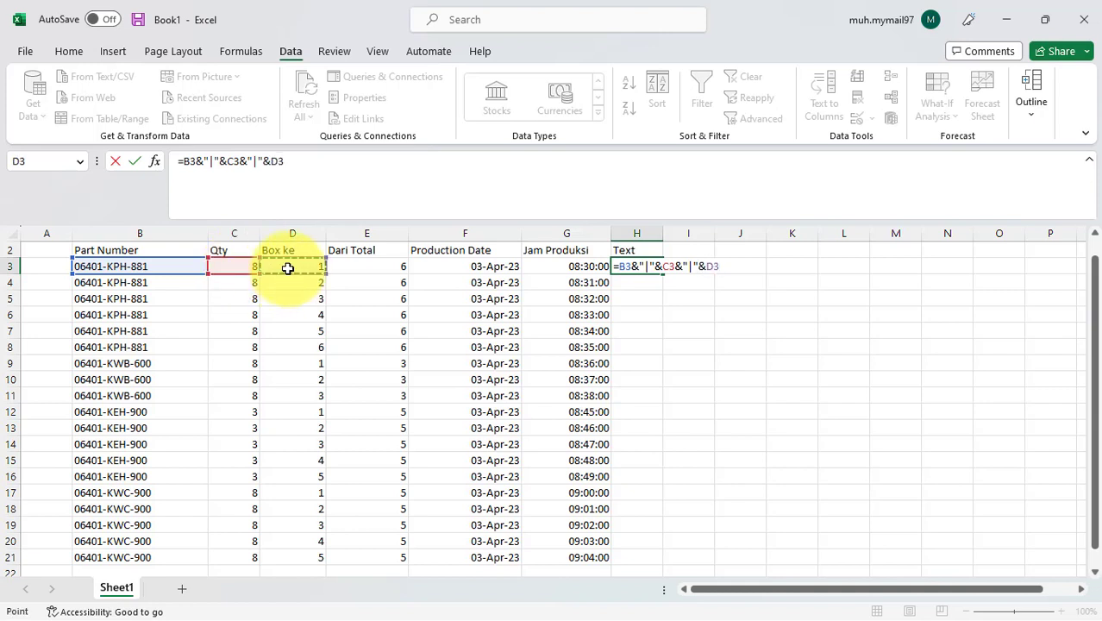
pyautogui.write('&"|"&')
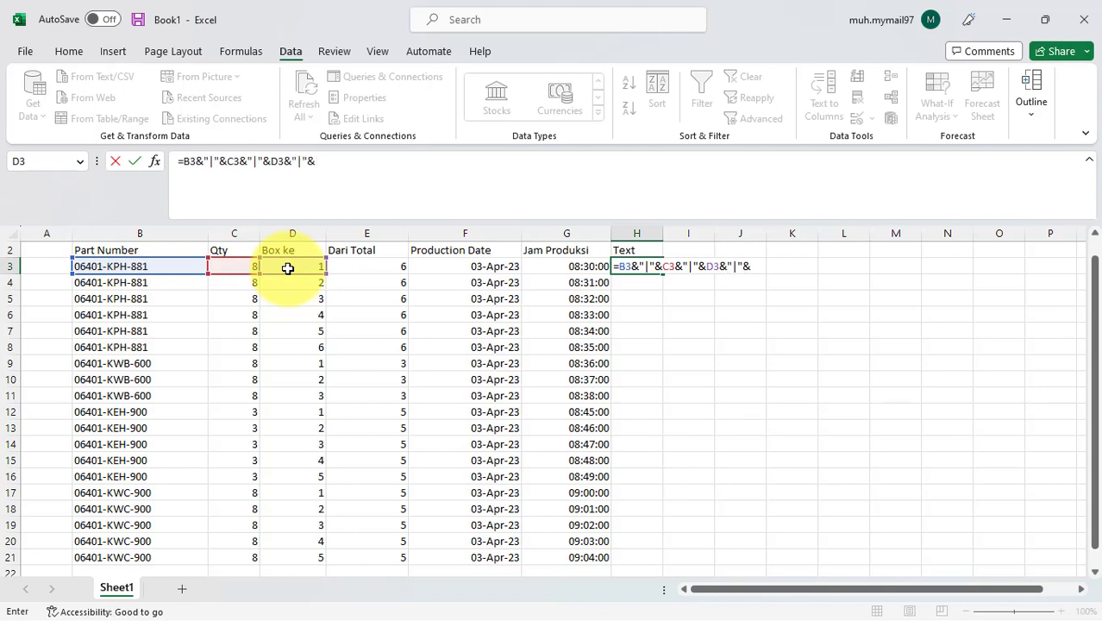
pyautogui.click(336, 269)
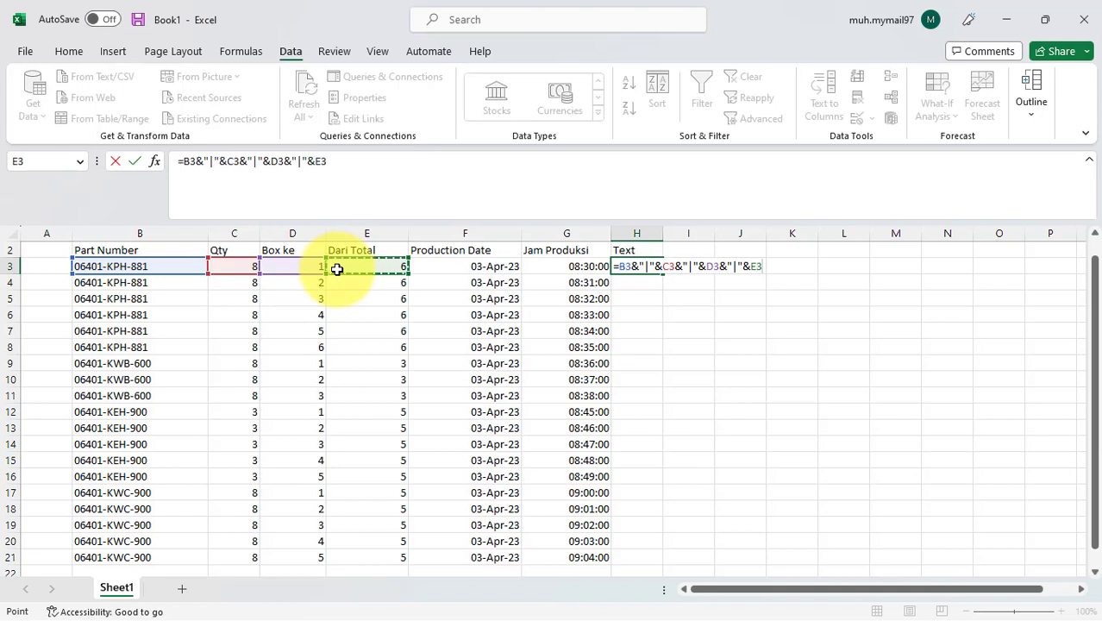
pyautogui.write('&"|"&')
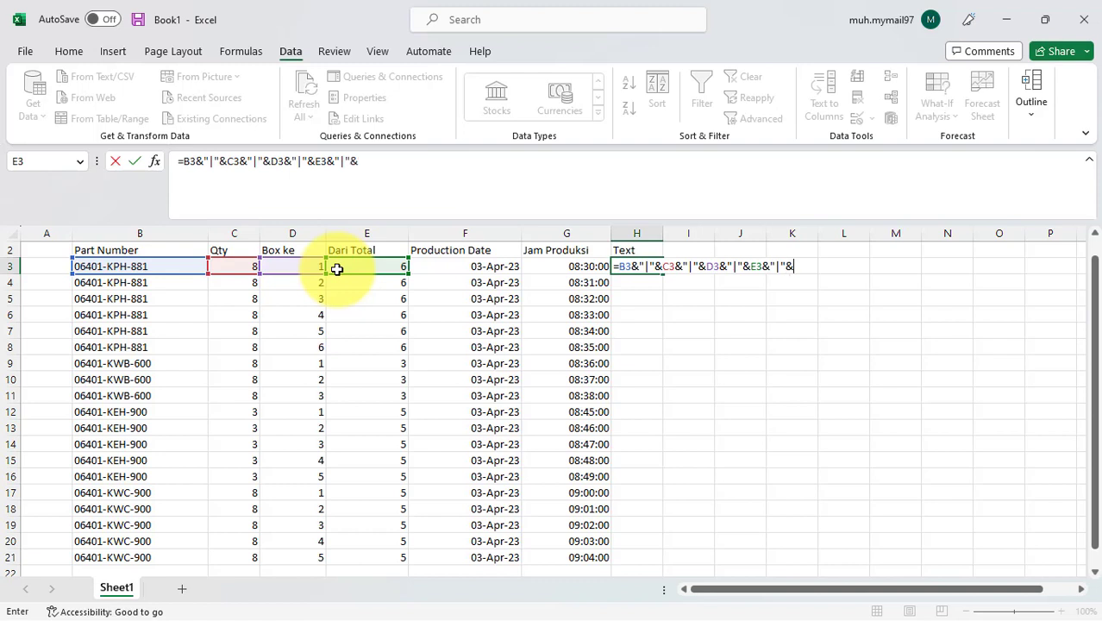
pyautogui.click(453, 270)
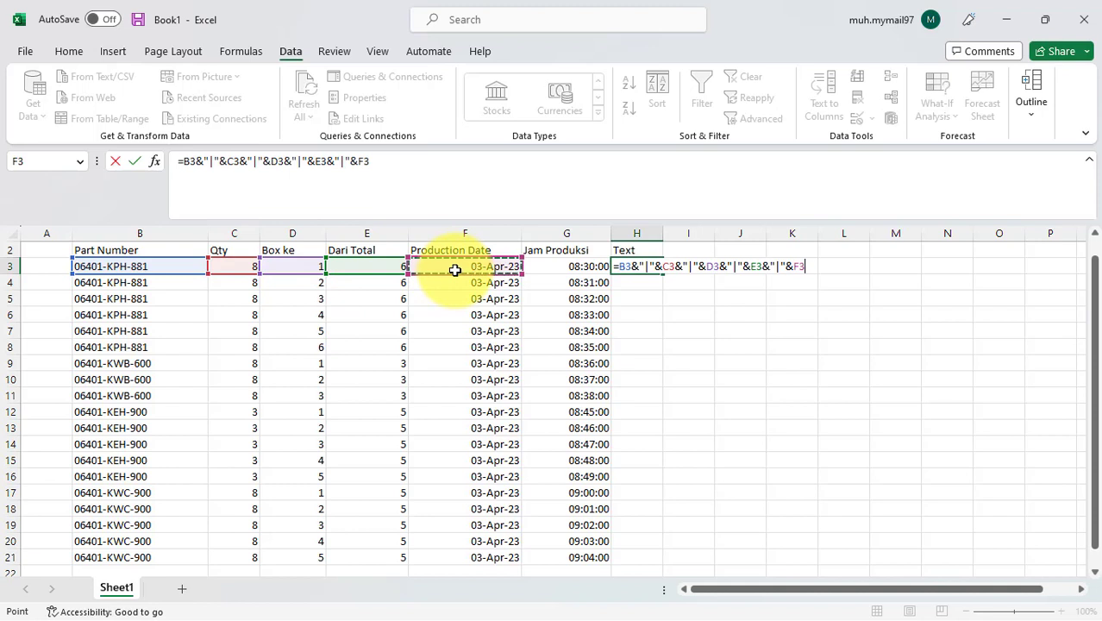
pyautogui.write('&"')
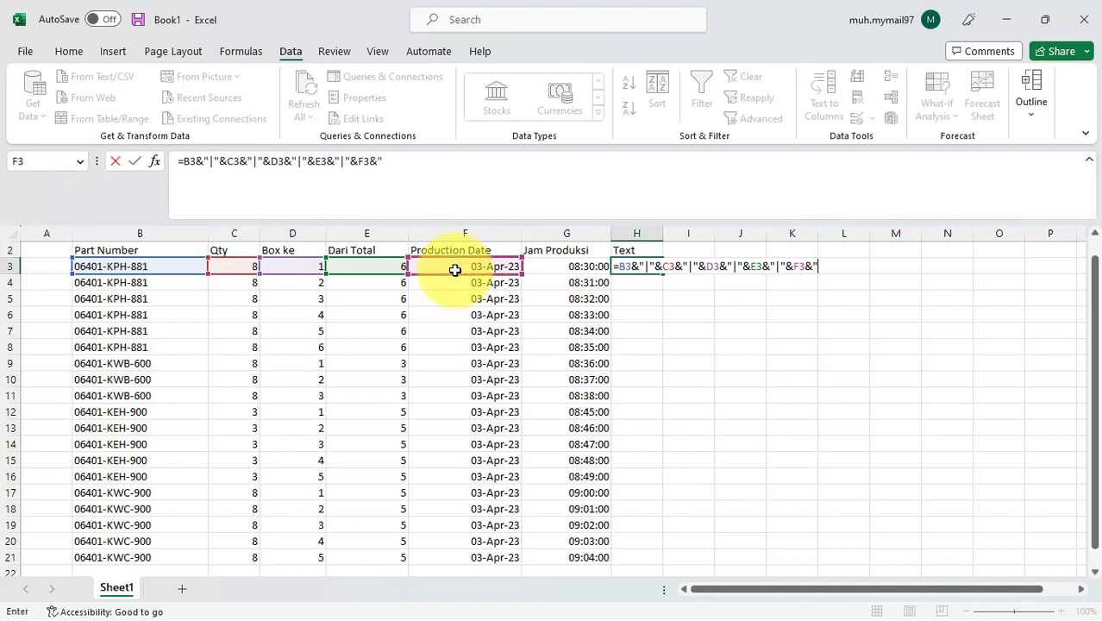
pyautogui.write('|"&')
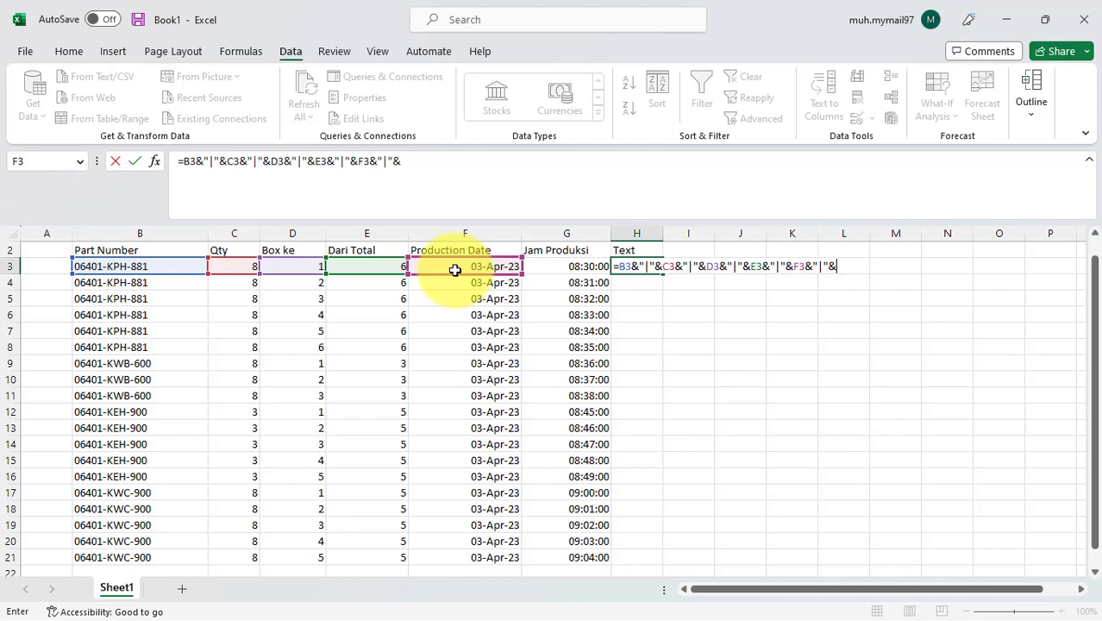
pyautogui.click(547, 262)
pyautogui.press('Return')
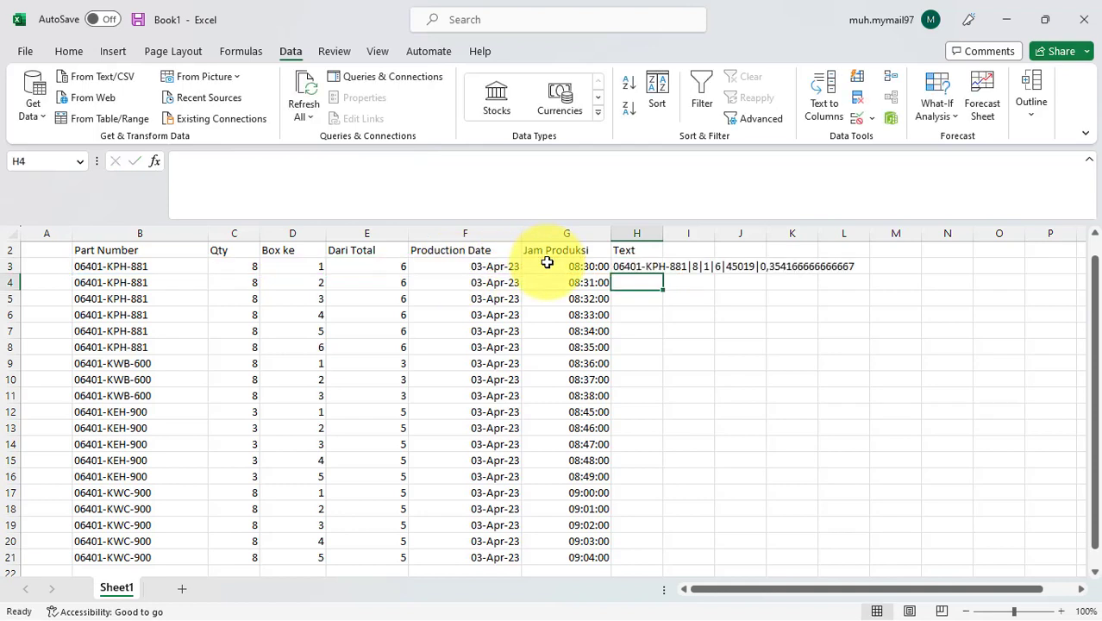
# Fill the H3 concatenation formula down the Text column to row 21
pyautogui.press('Up')
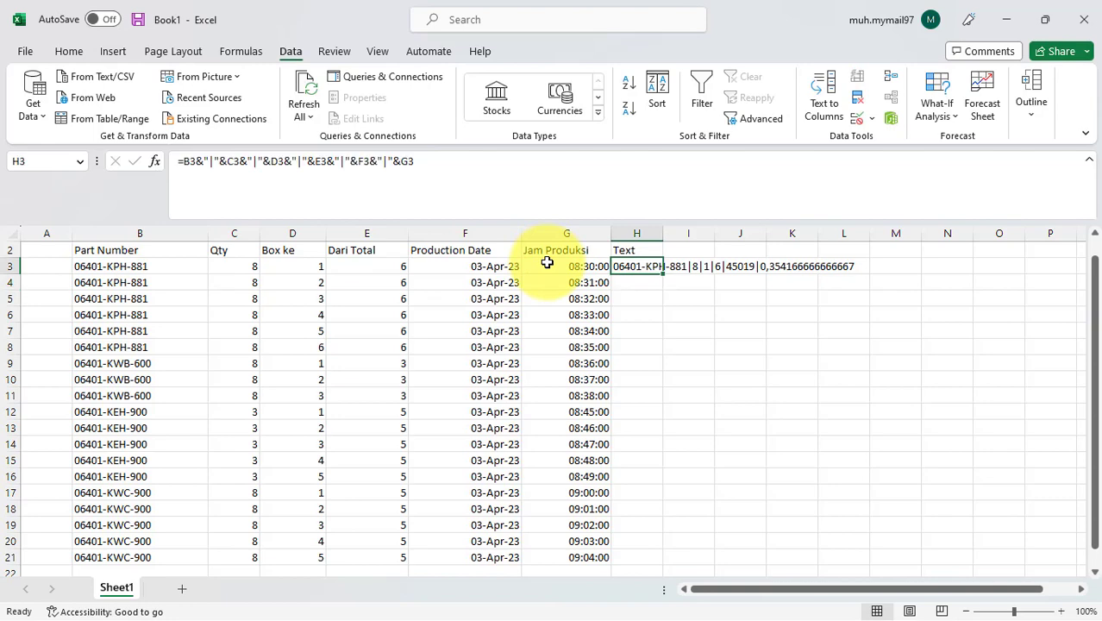
pyautogui.doubleClick(661, 276)
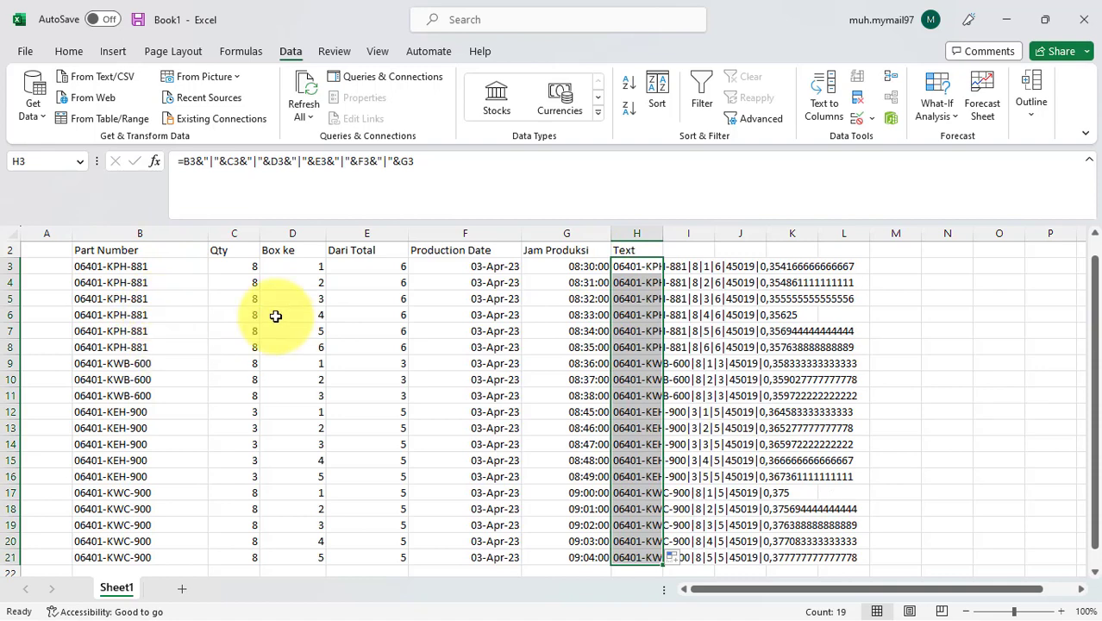
pyautogui.click(630, 266)
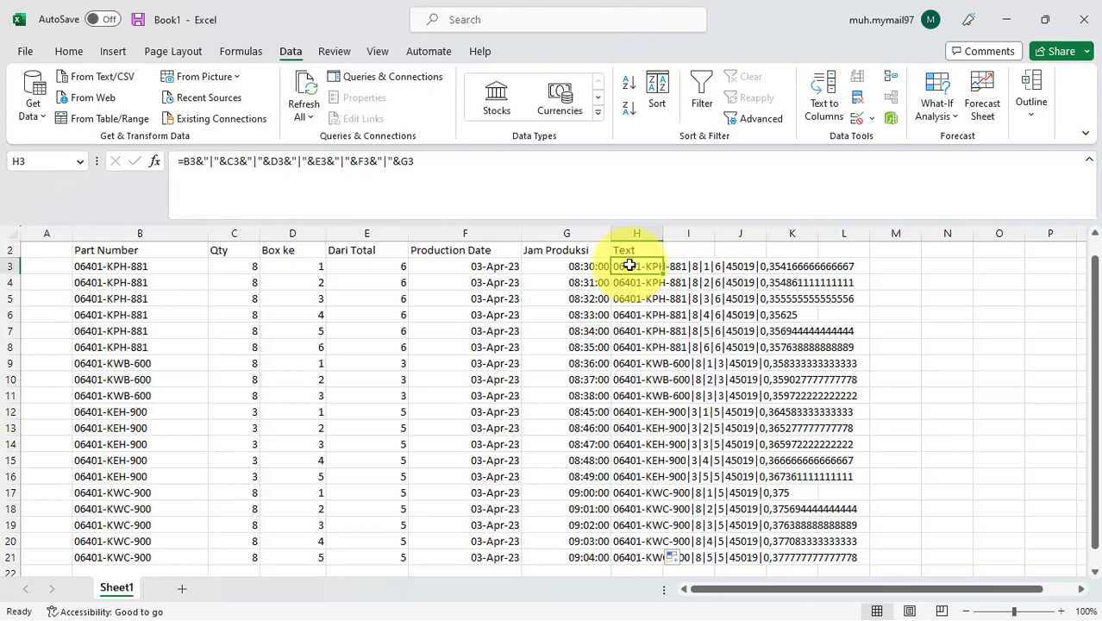
pyautogui.press('Left')
pyautogui.press('Left')
pyautogui.press('Left')
pyautogui.press('Right')
pyautogui.press('Right')
pyautogui.press('Right')
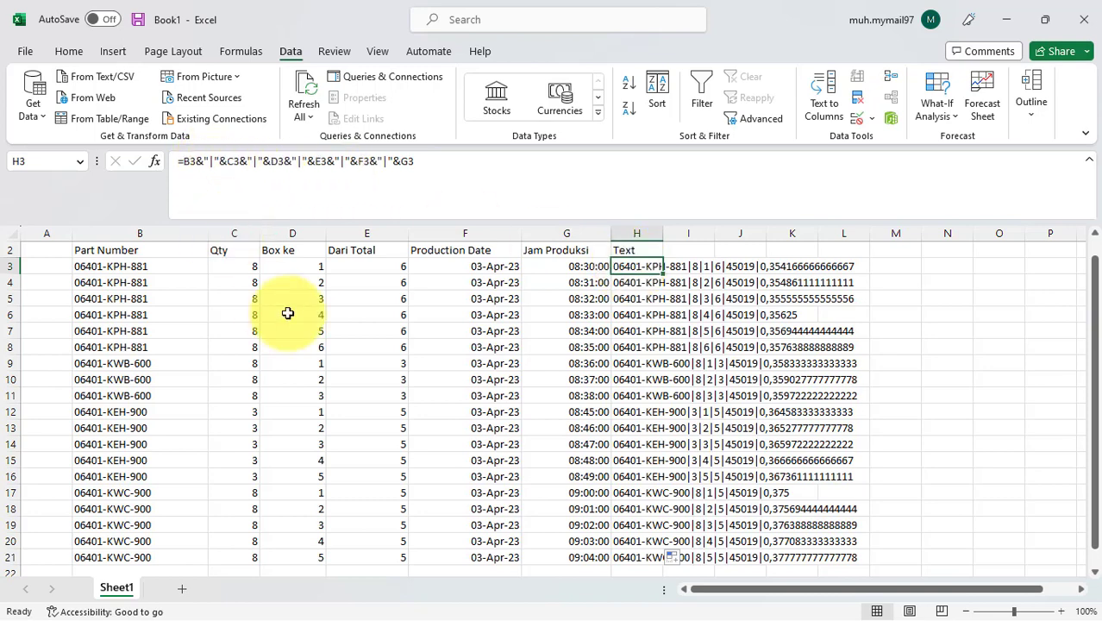
# Replace the formula in H3 with =TEXTJOIN("|";0;B3;C3;D3;E3;F3;G3)
pyautogui.write('=te')
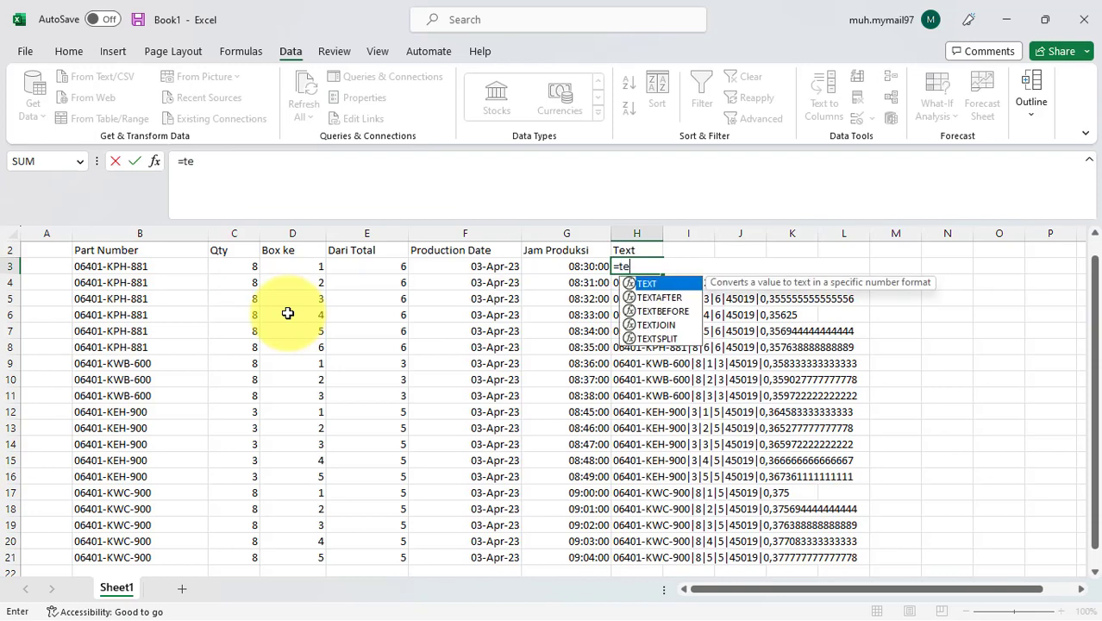
pyautogui.write('xtjoin(')
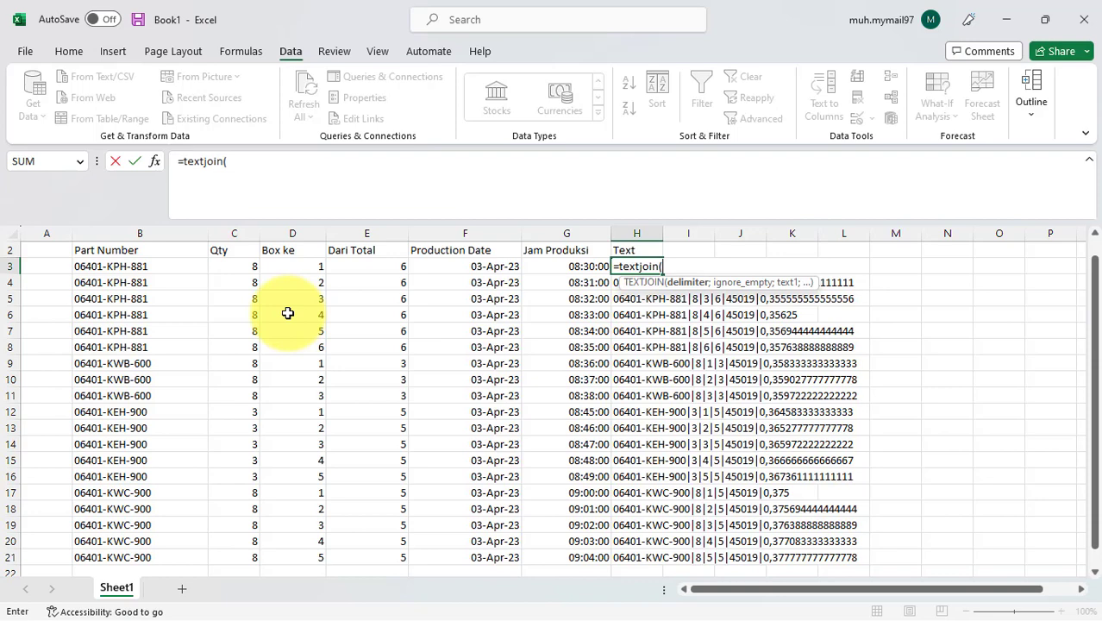
pyautogui.write('"|";')
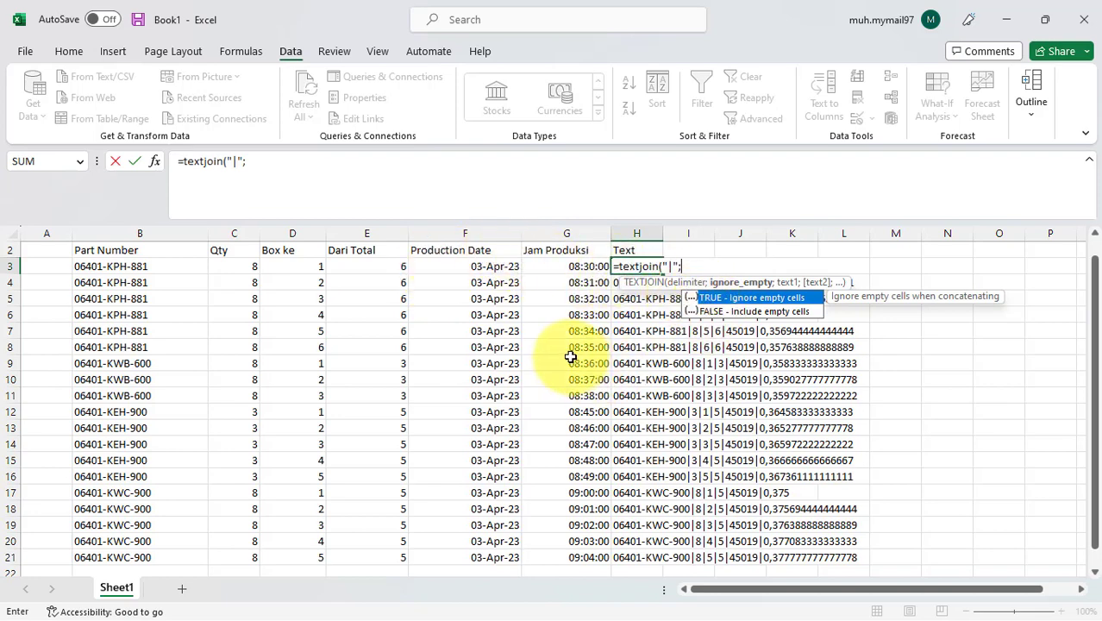
pyautogui.write('0;')
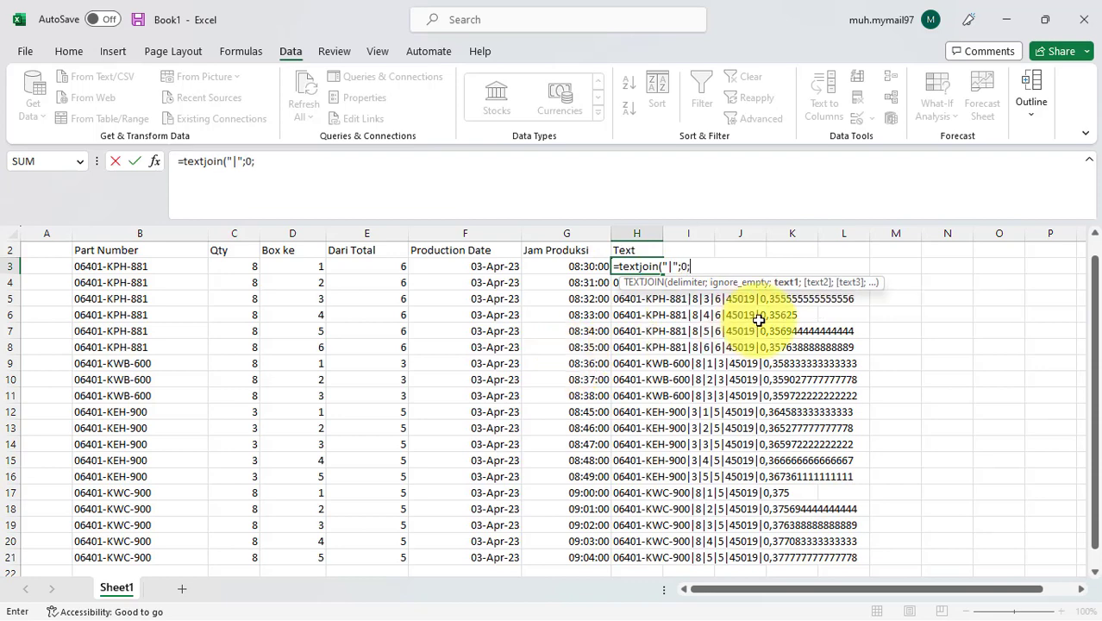
pyautogui.click(104, 268)
pyautogui.write(';')
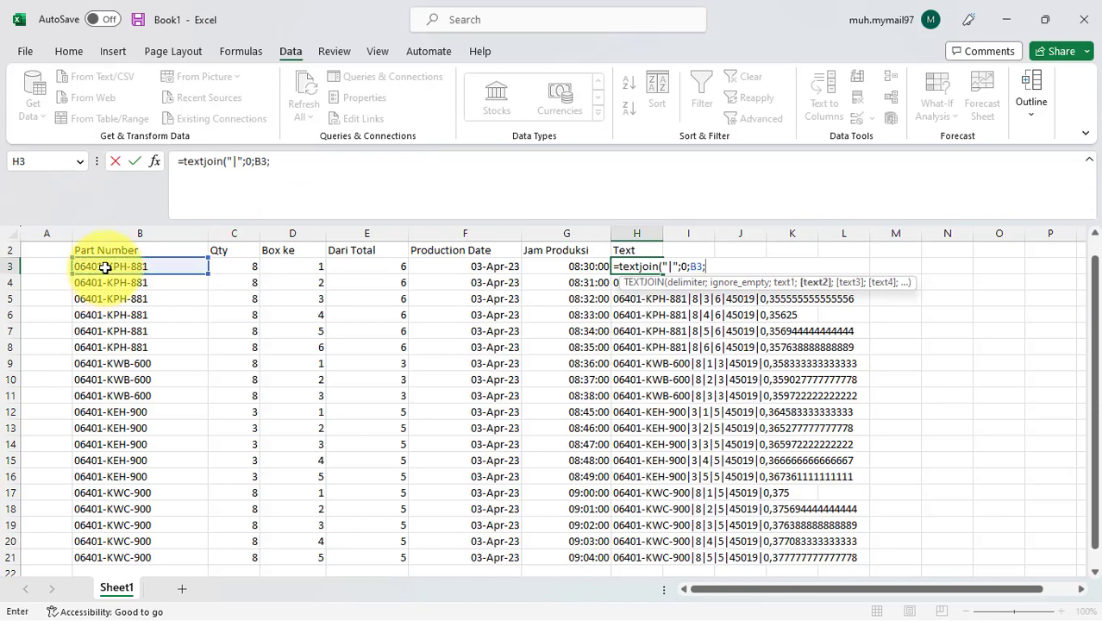
pyautogui.click(240, 268)
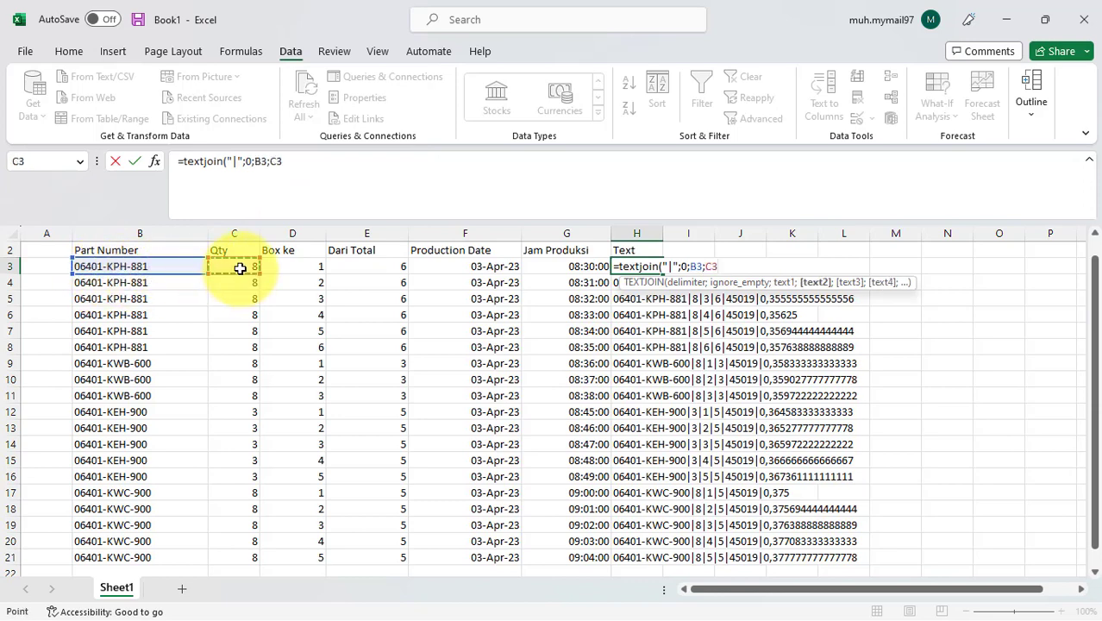
pyautogui.write(';')
pyautogui.click(293, 264)
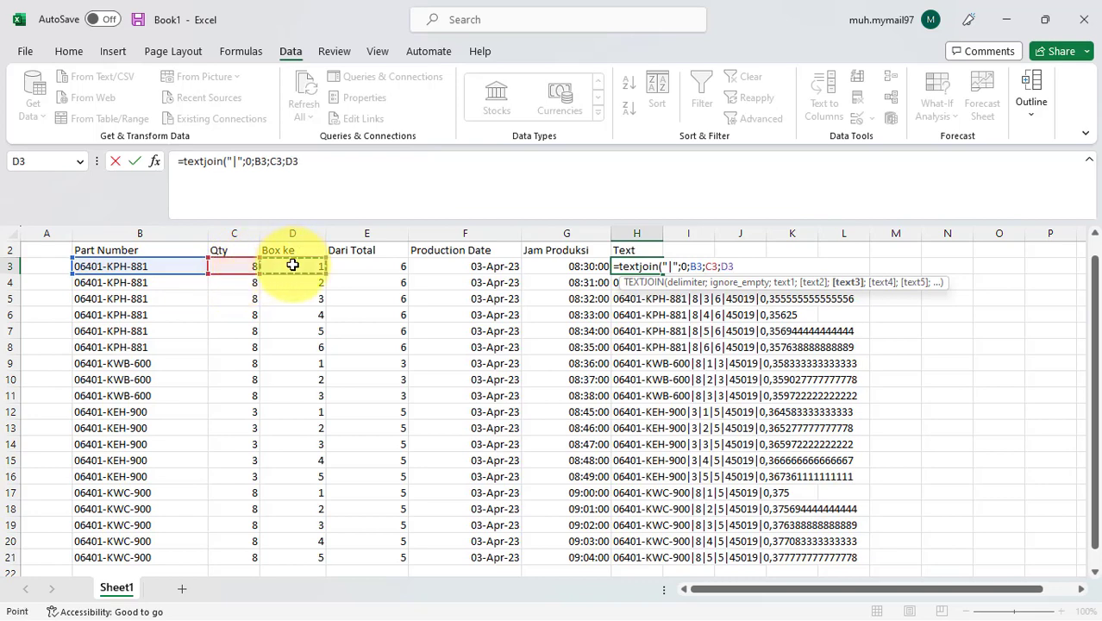
pyautogui.write(';')
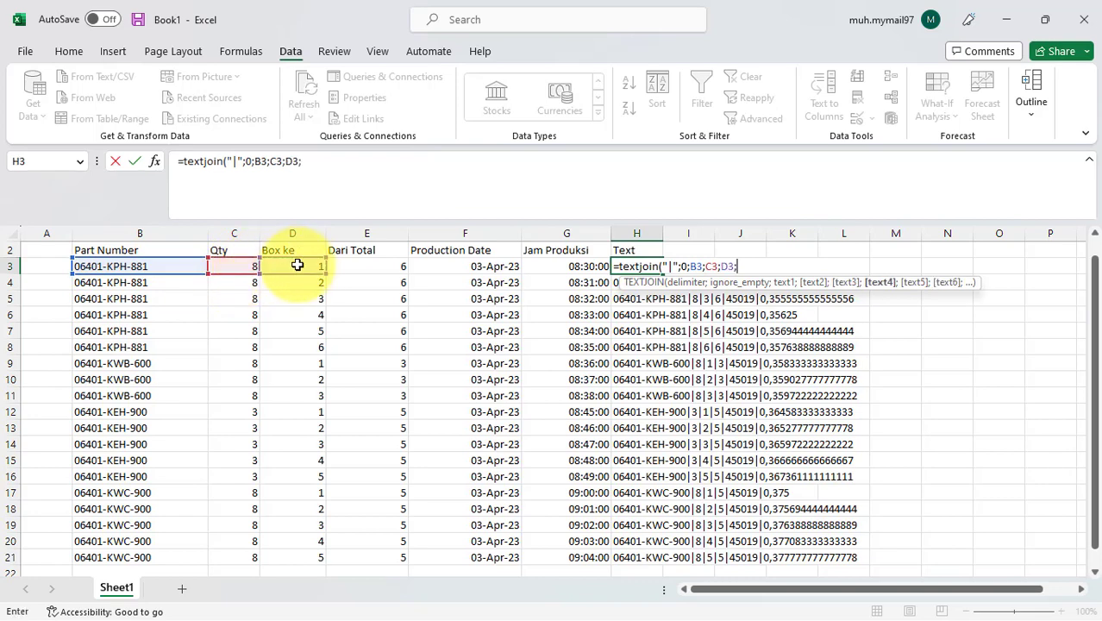
pyautogui.click(349, 266)
pyautogui.write(';')
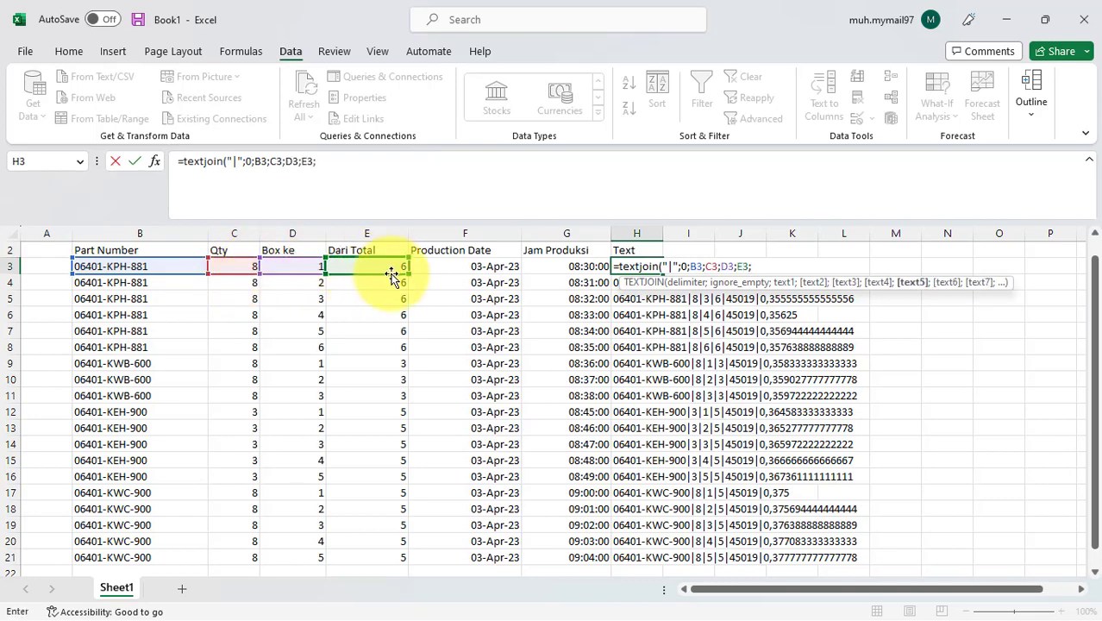
pyautogui.click(440, 268)
pyautogui.write(';')
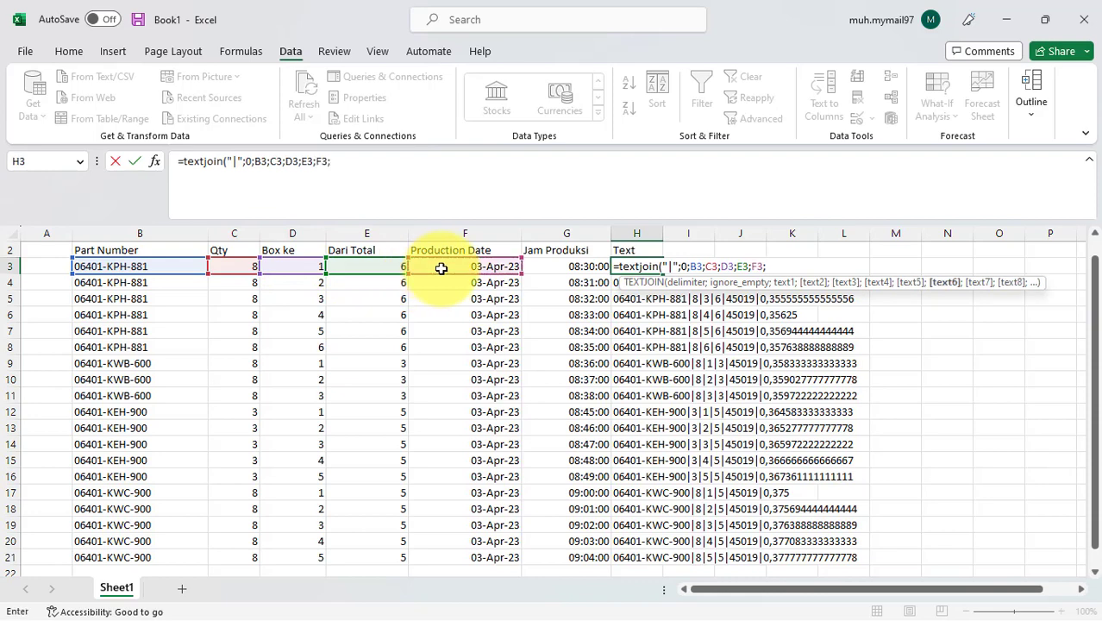
pyautogui.click(551, 266)
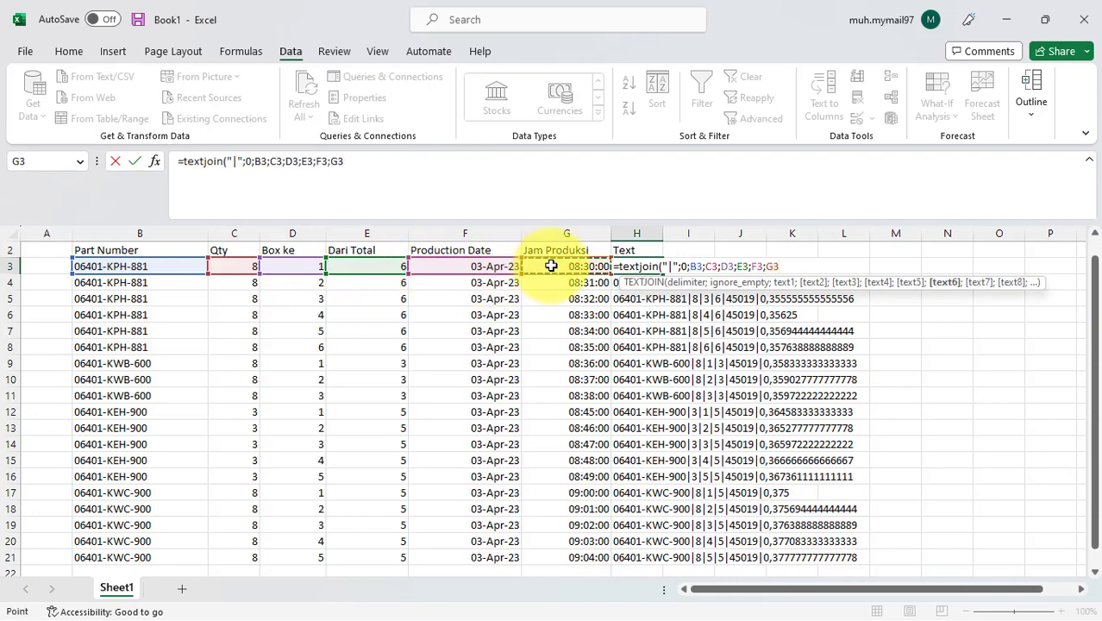
pyautogui.write(')')
pyautogui.press('Return')
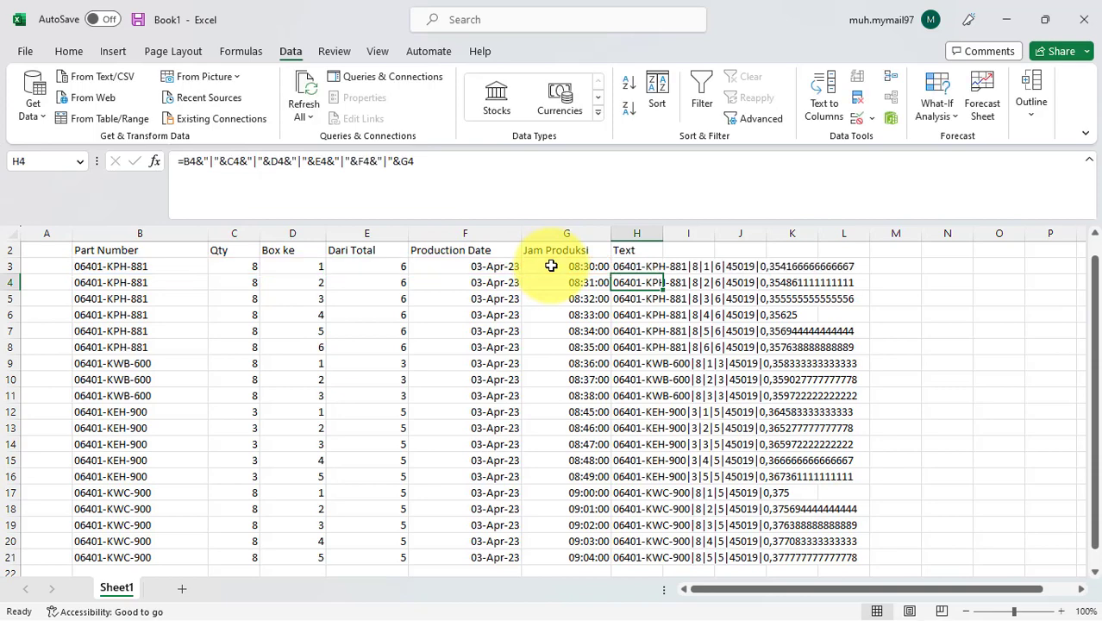
# Fill the TEXTJOIN formula from H3 down the Text column to row 21
pyautogui.click(647, 265)
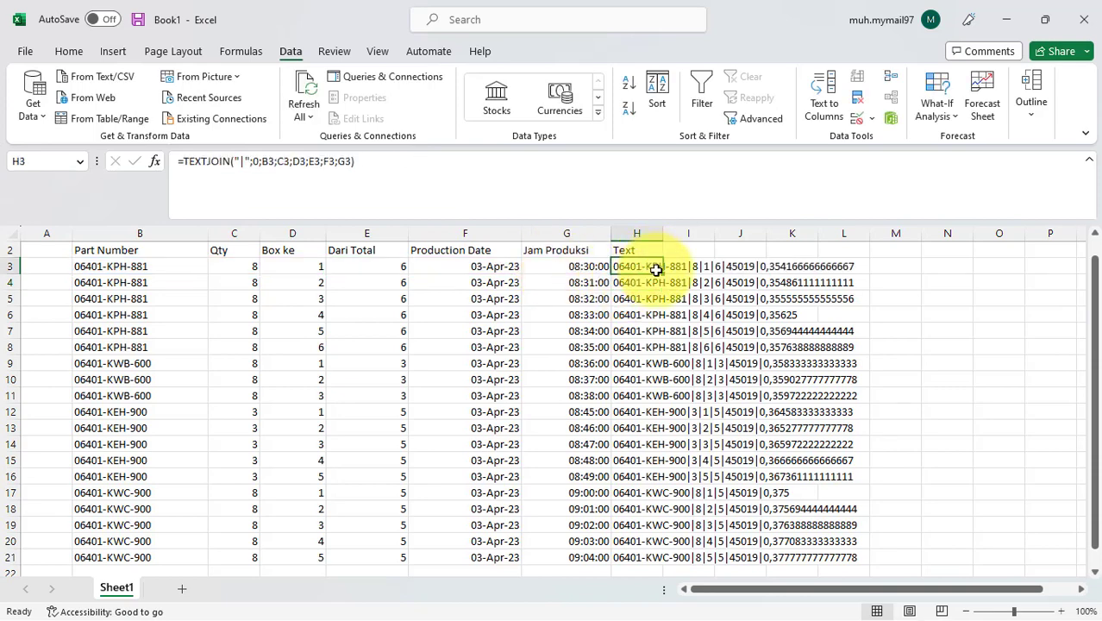
pyautogui.doubleClick(663, 274)
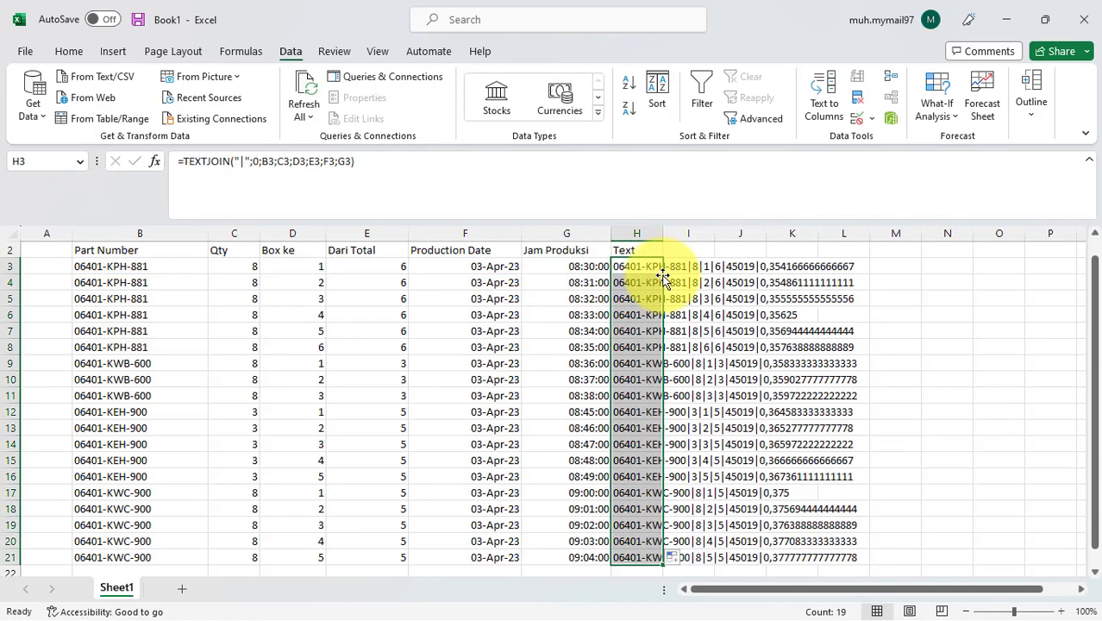
pyautogui.click(634, 267)
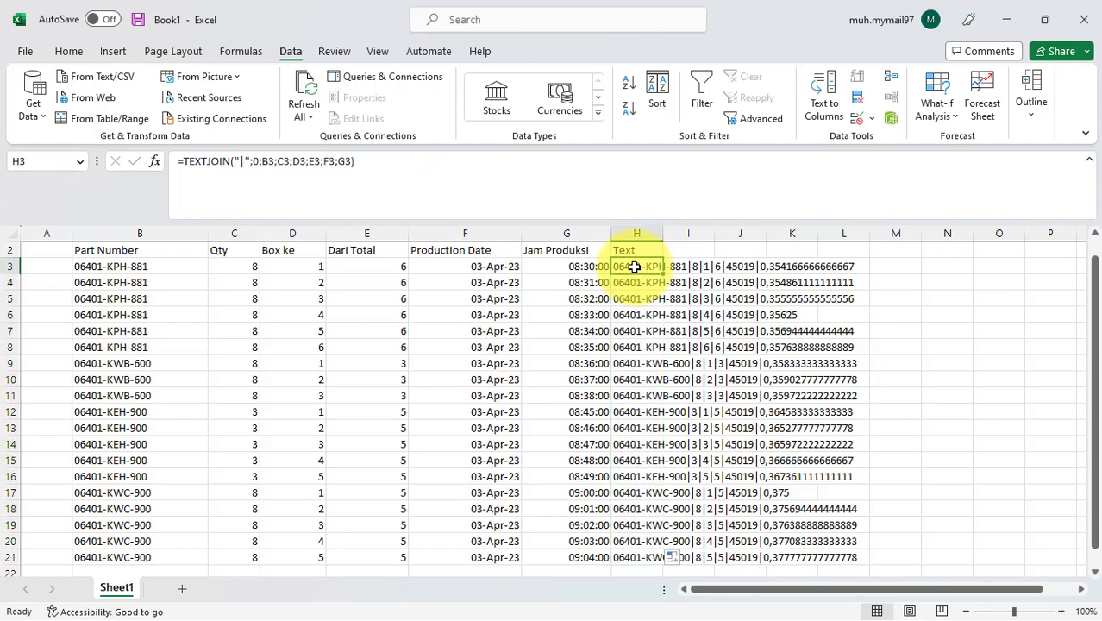
# Examine the filled TEXTJOIN formulas in the Text column from H3 down to H9
pyautogui.press('Down')
pyautogui.press('Down')
pyautogui.press('Down')
pyautogui.press('Down')
pyautogui.press('Down')
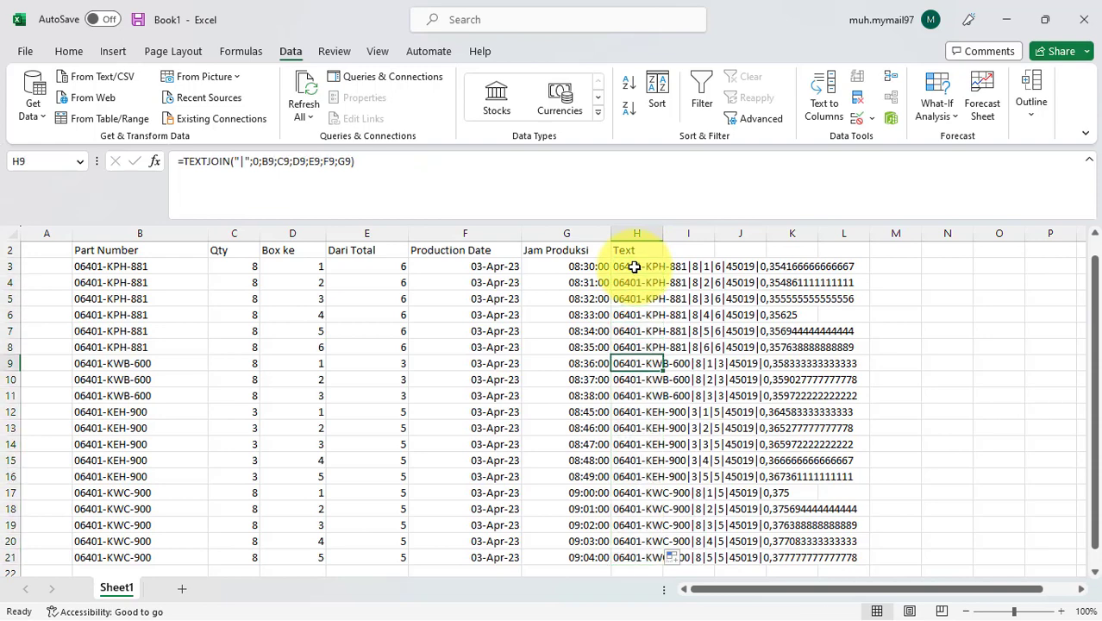
pyautogui.press('Up')
pyautogui.press('Up')
pyautogui.press('Up')
pyautogui.press('Up')
pyautogui.press('Up')
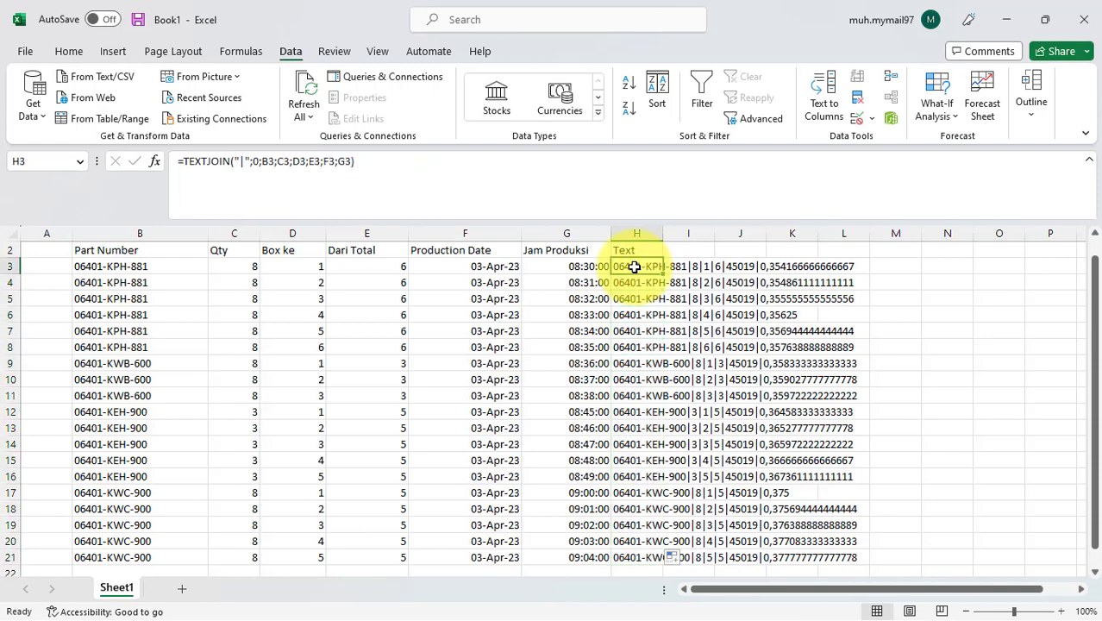
# Clear the Production Date in cell F3
pyautogui.press('Left')
pyautogui.press('Left')
pyautogui.press('Left')
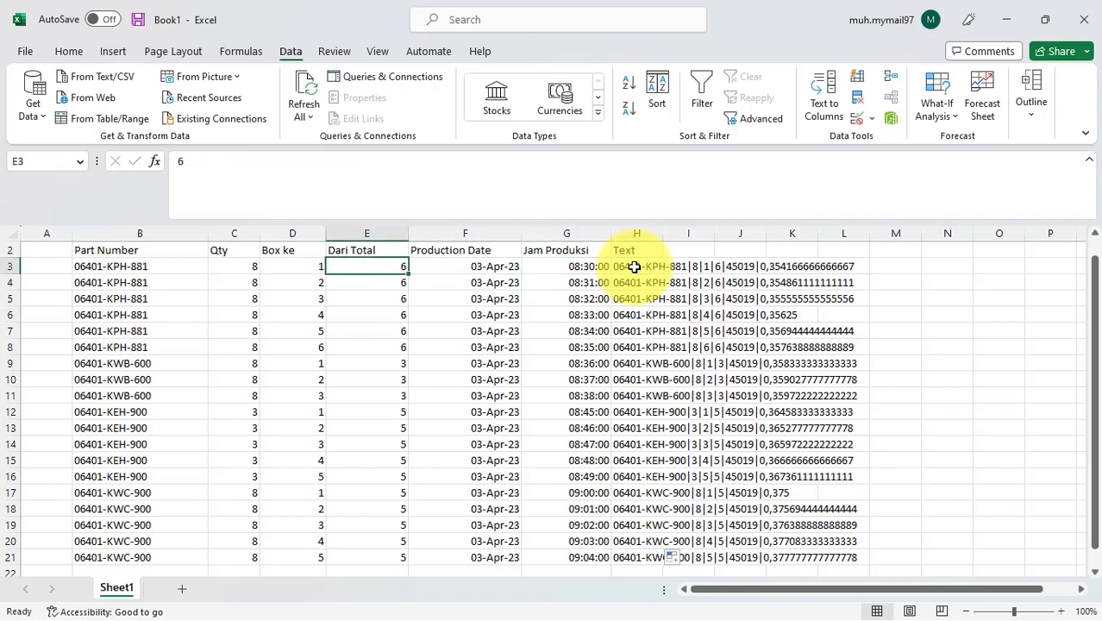
pyautogui.press('Left')
pyautogui.press('Right')
pyautogui.press('Right')
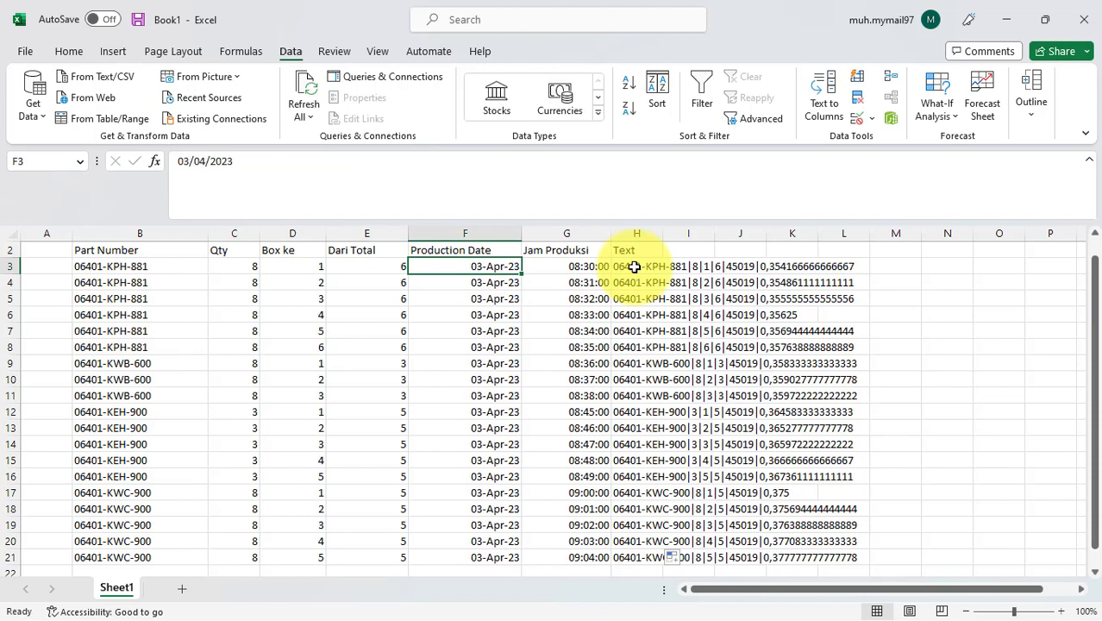
pyautogui.press('Delete')
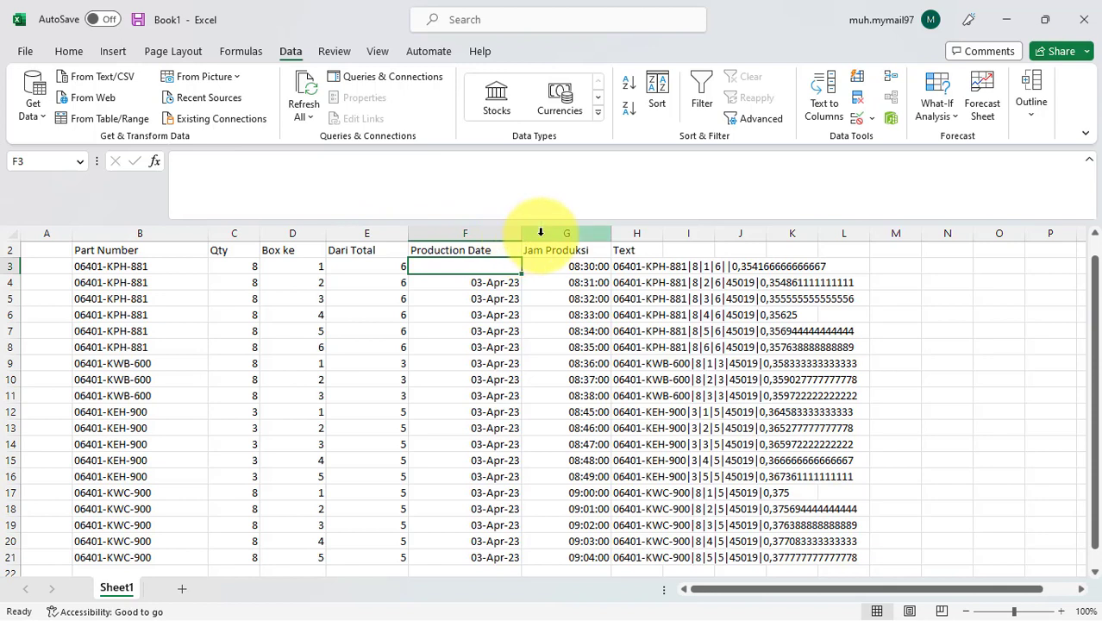
# Set the ignore_empty argument of the TEXTJOIN formula in H3 to 1
pyautogui.click(643, 266)
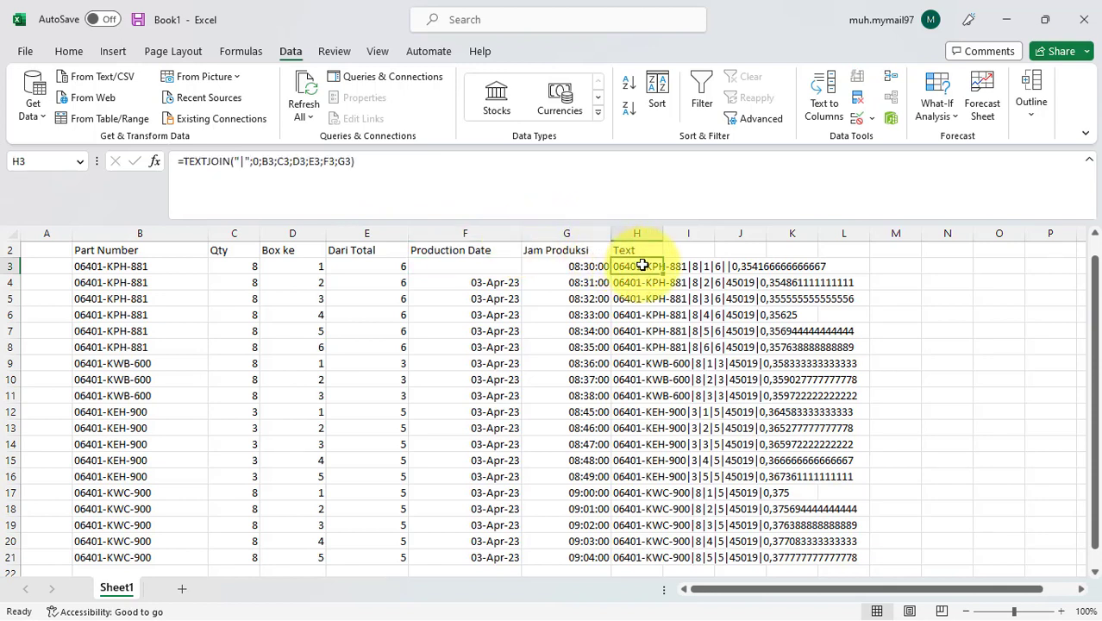
pyautogui.click(256, 163)
pyautogui.write('0;')
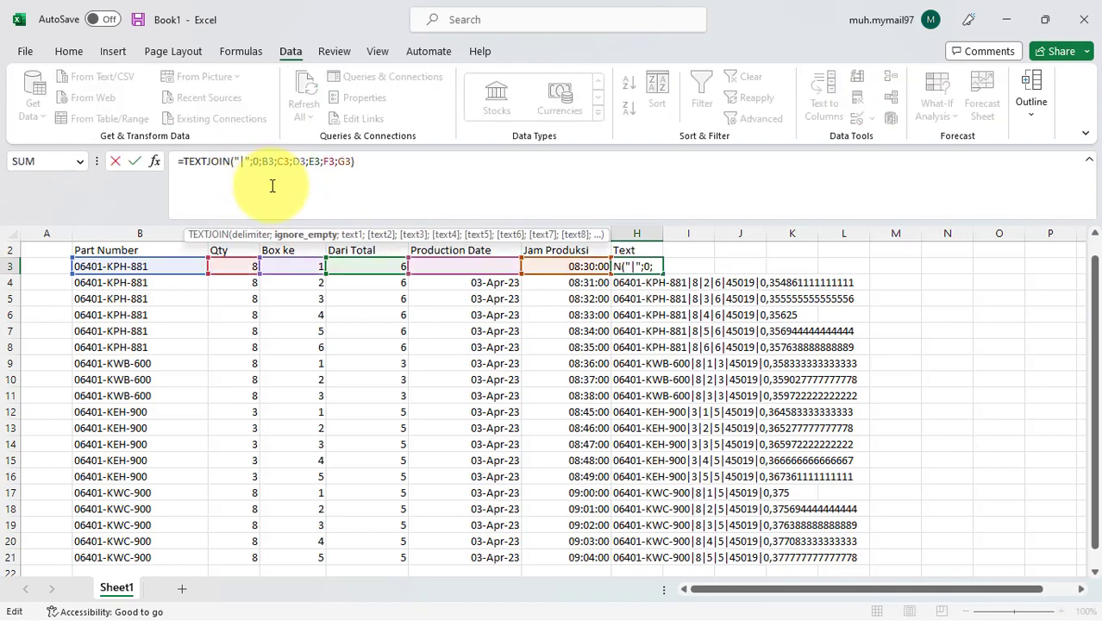
pyautogui.press('BackSpace')
pyautogui.write('1')
pyautogui.press('Return')
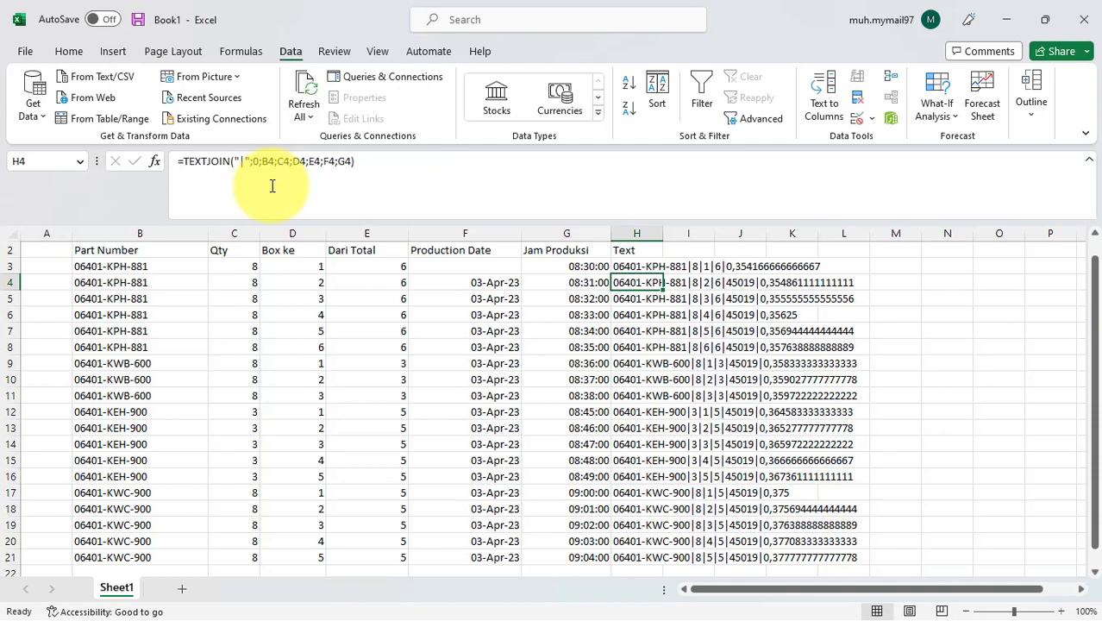
pyautogui.press('Up')
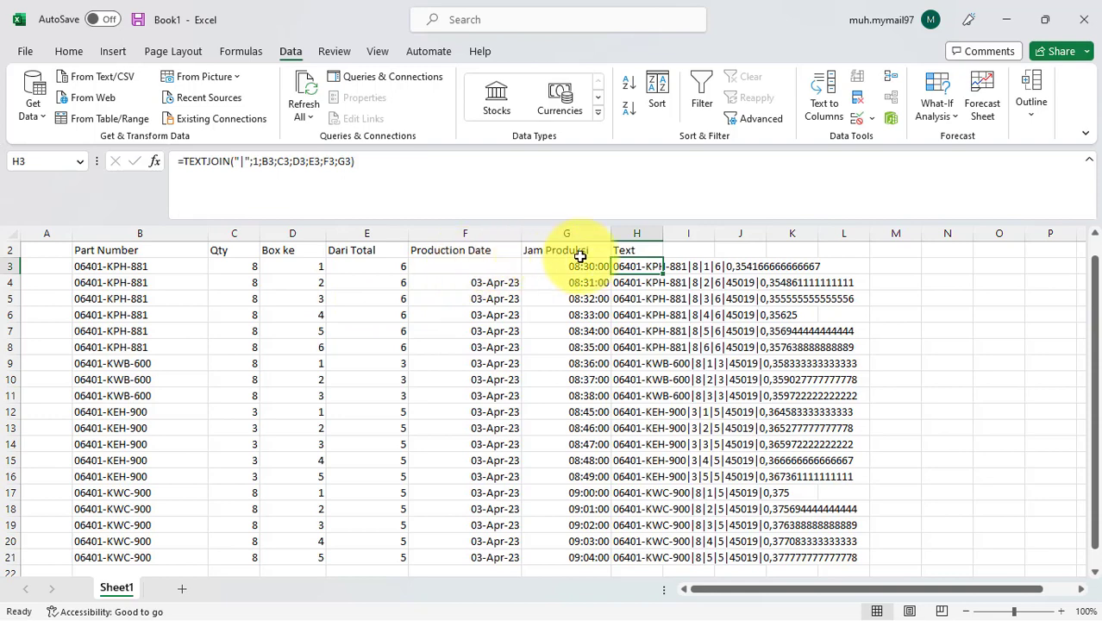
# Set the ignore_empty argument of H3's TEXTJOIN formula back to 0
pyautogui.click(253, 161)
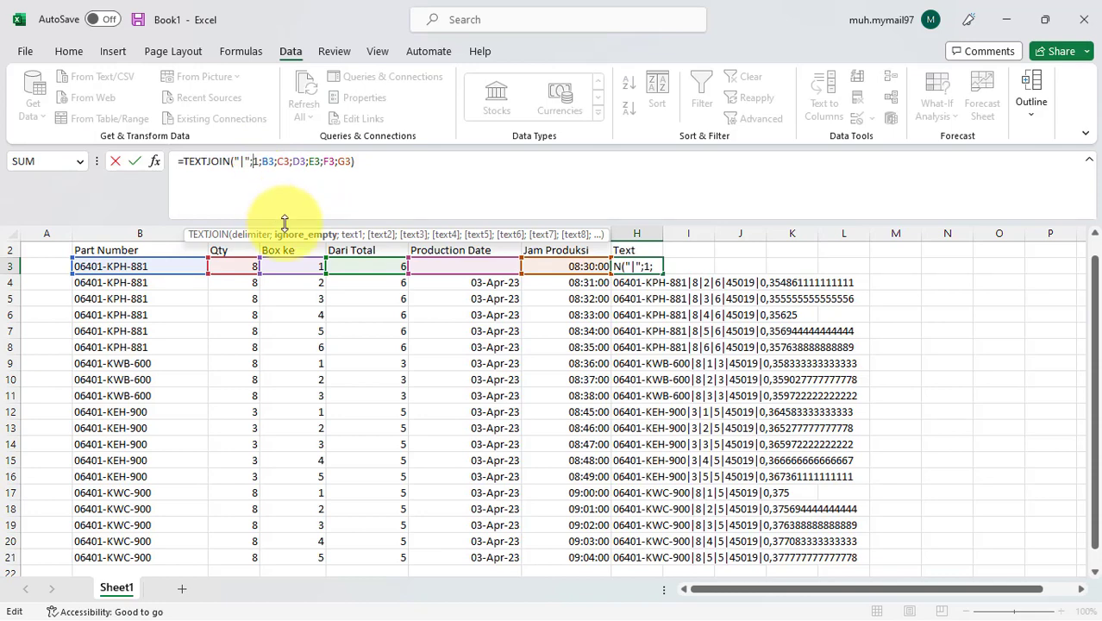
pyautogui.press('Delete')
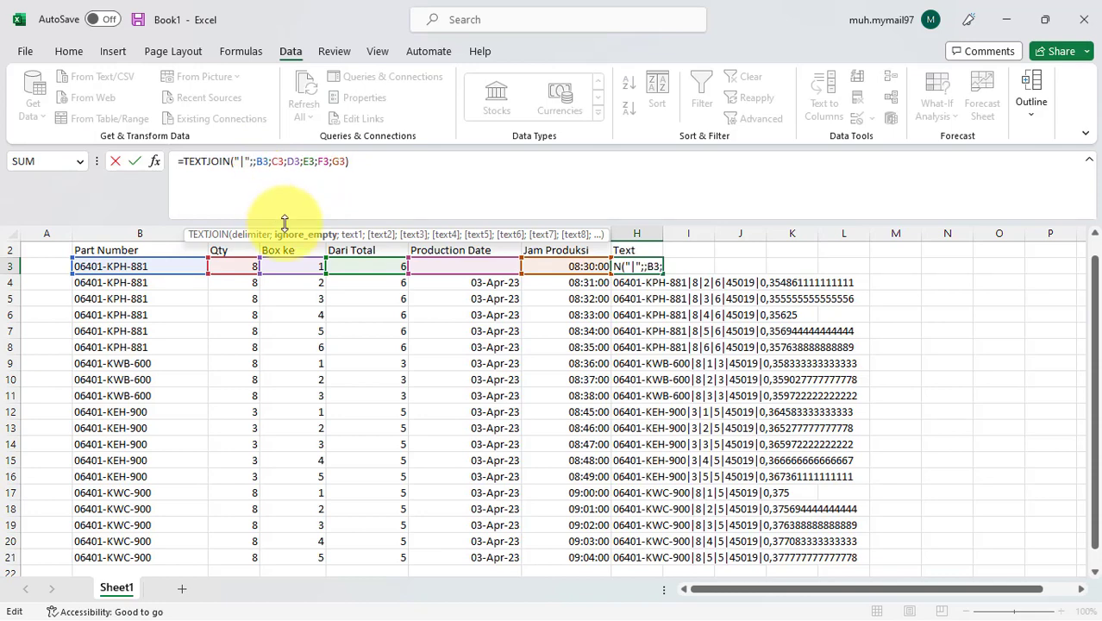
pyautogui.write('0')
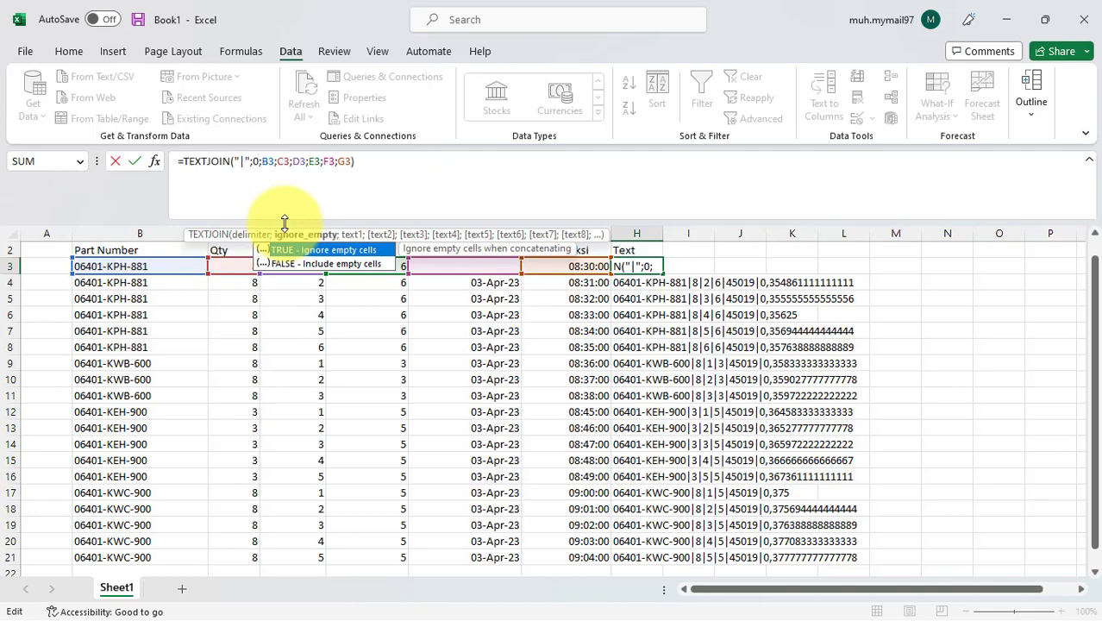
pyautogui.press('Return')
# Enter the date 3 Apr 2023 as the Production Date in F3
pyautogui.press('Left')
pyautogui.press('Left')
pyautogui.press('Up')
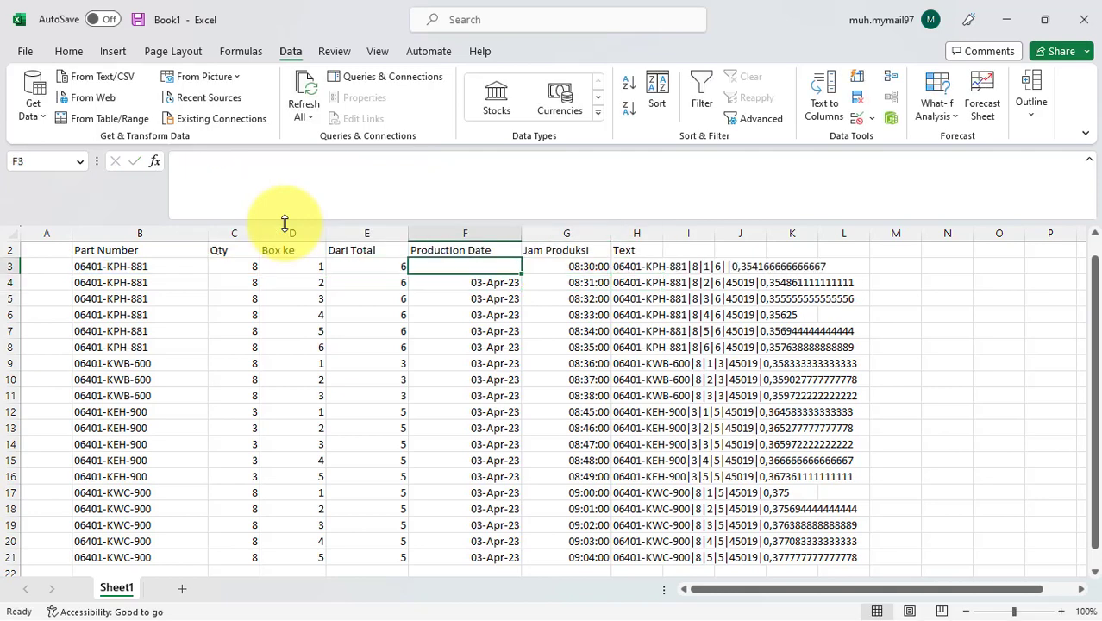
pyautogui.write('3 Apr')
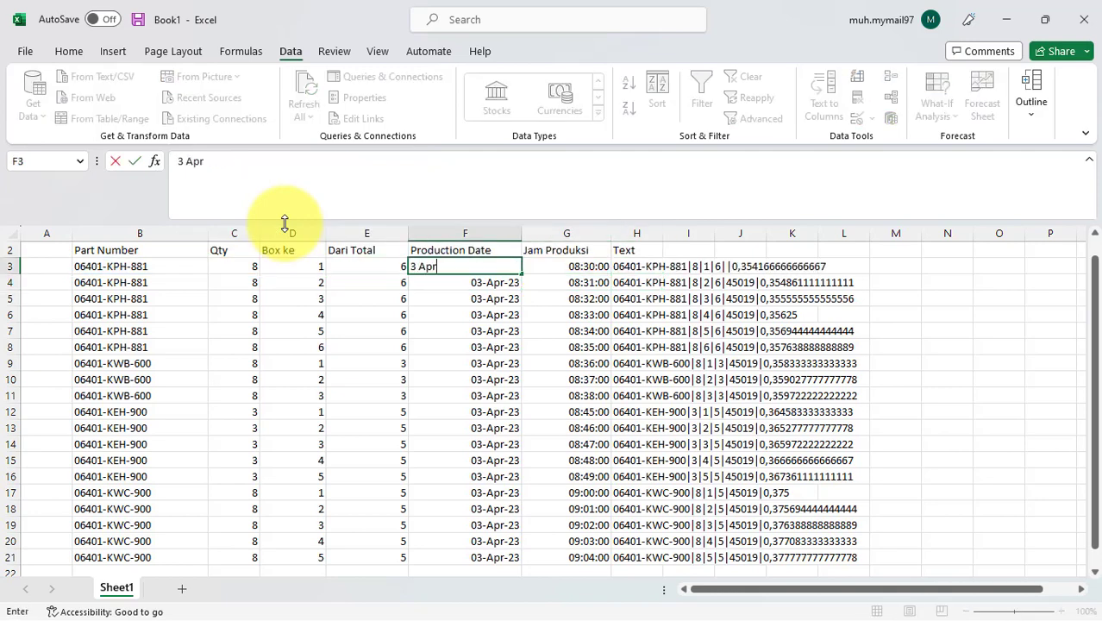
pyautogui.write(' 202')
pyautogui.press('Return')
pyautogui.press('Right')
pyautogui.press('Right')
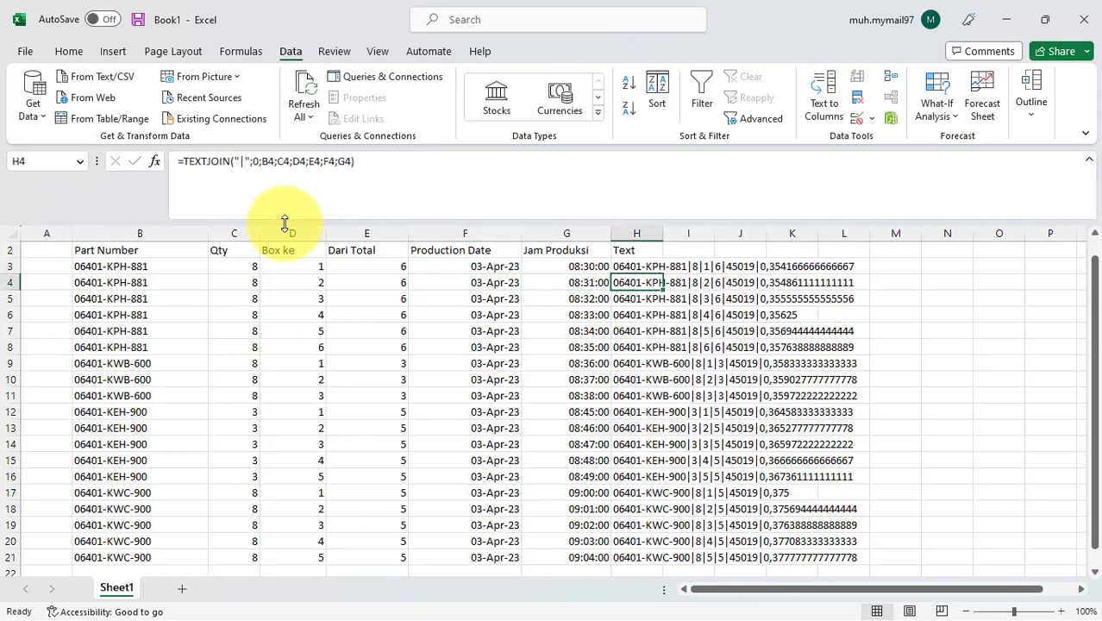
pyautogui.press('Up')
pyautogui.hotkey('ctrl', 'shift', 'Down')
pyautogui.hotkey('ctrl', 'c')
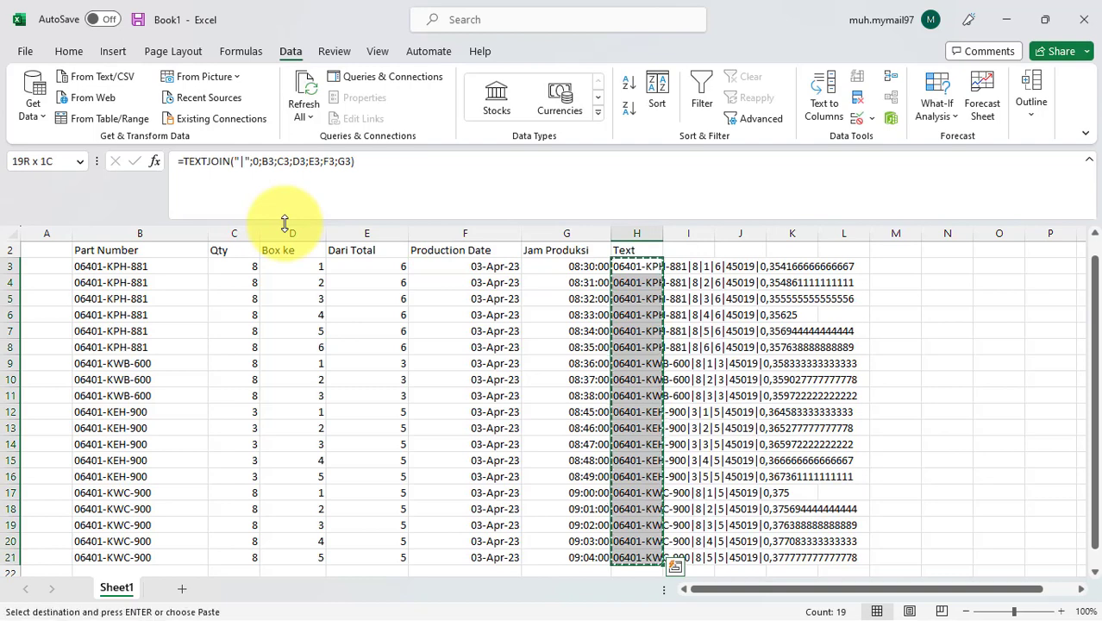
pyautogui.press('Right')
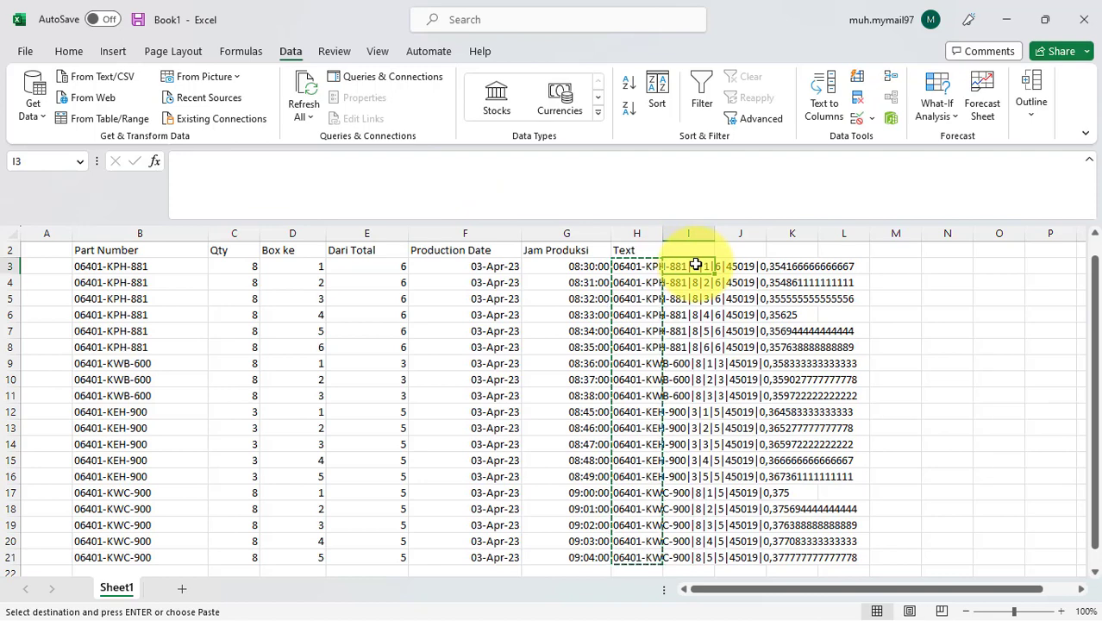
pyautogui.hotkey('ctrl', '1')
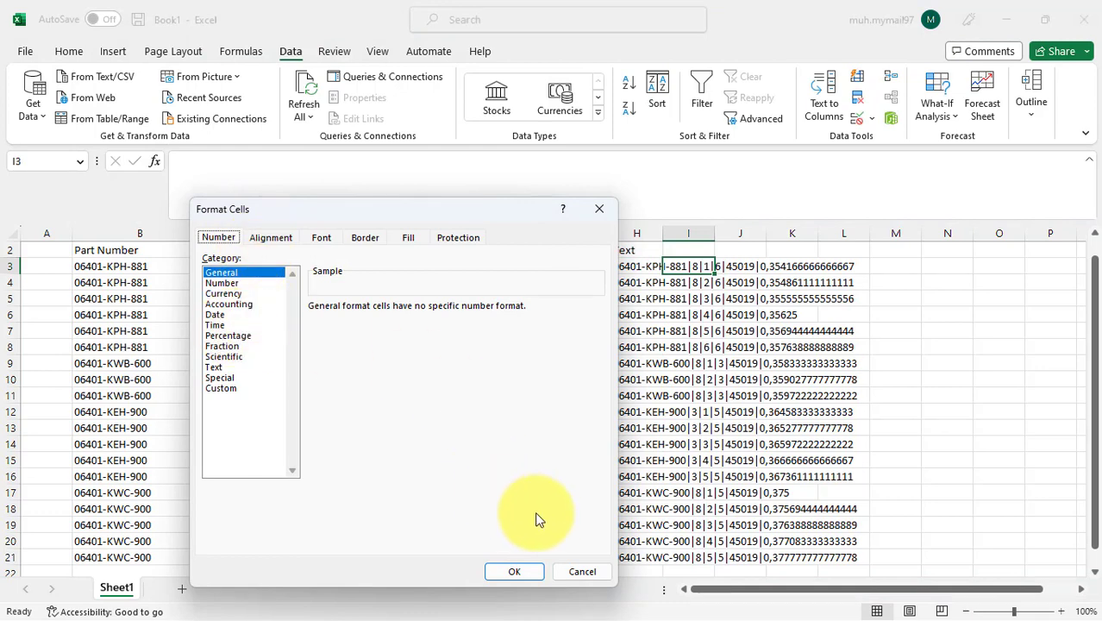
pyautogui.click(579, 572)
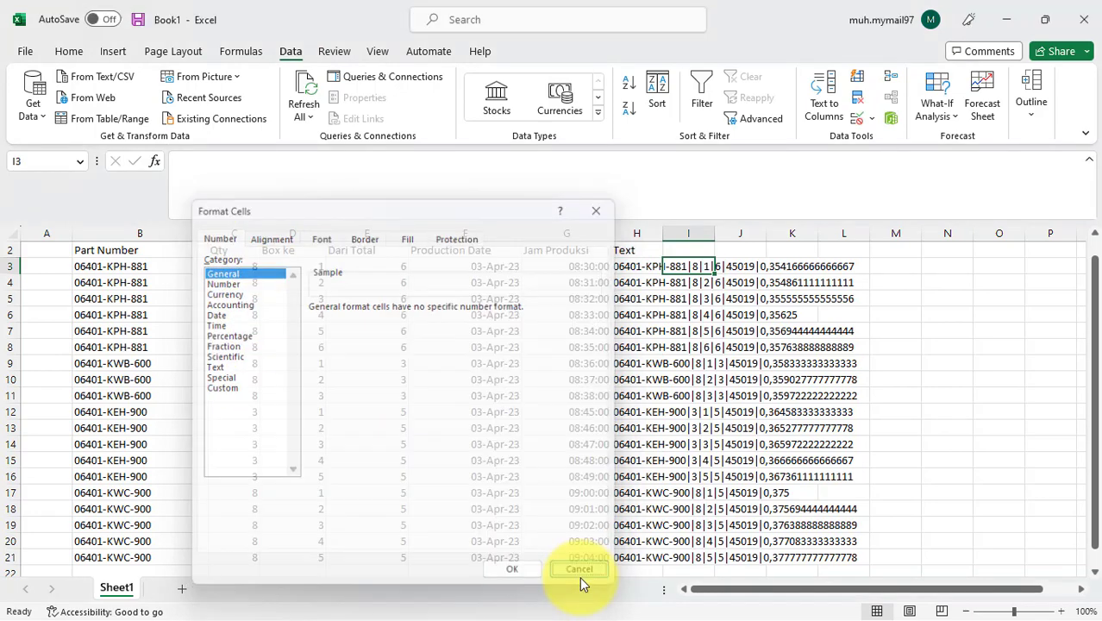
# Copy the Text column results in H3:H21 and paste them as values only, starting in I3
pyautogui.click(623, 276)
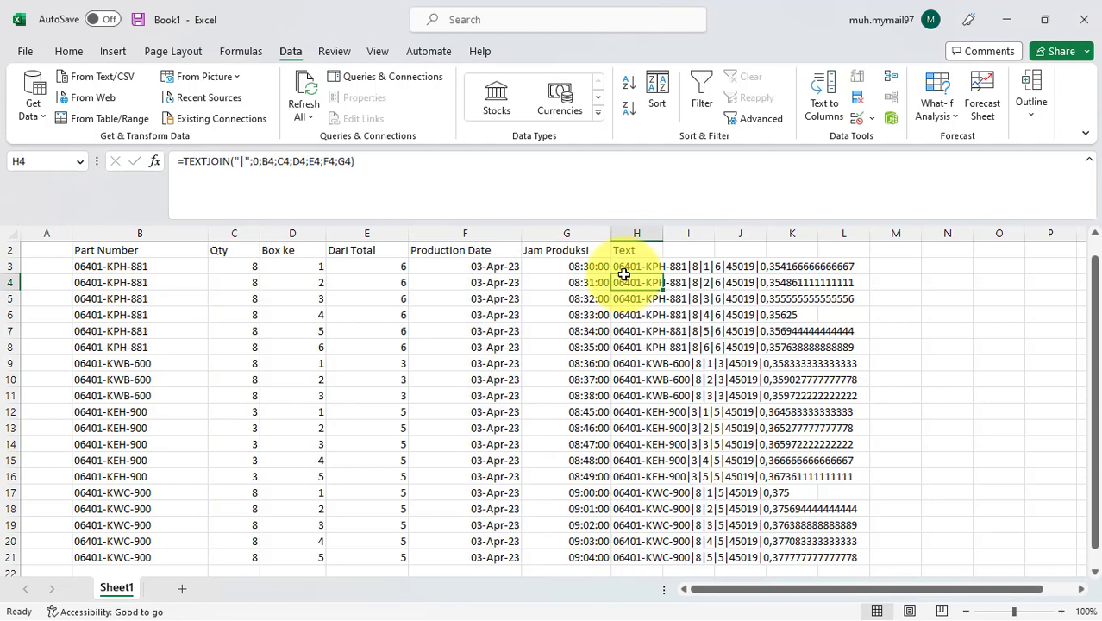
pyautogui.click(623, 274)
pyautogui.hotkey('ctrl', 'shift', 'Down')
pyautogui.hotkey('ctrl', 'c')
pyautogui.press('Right')
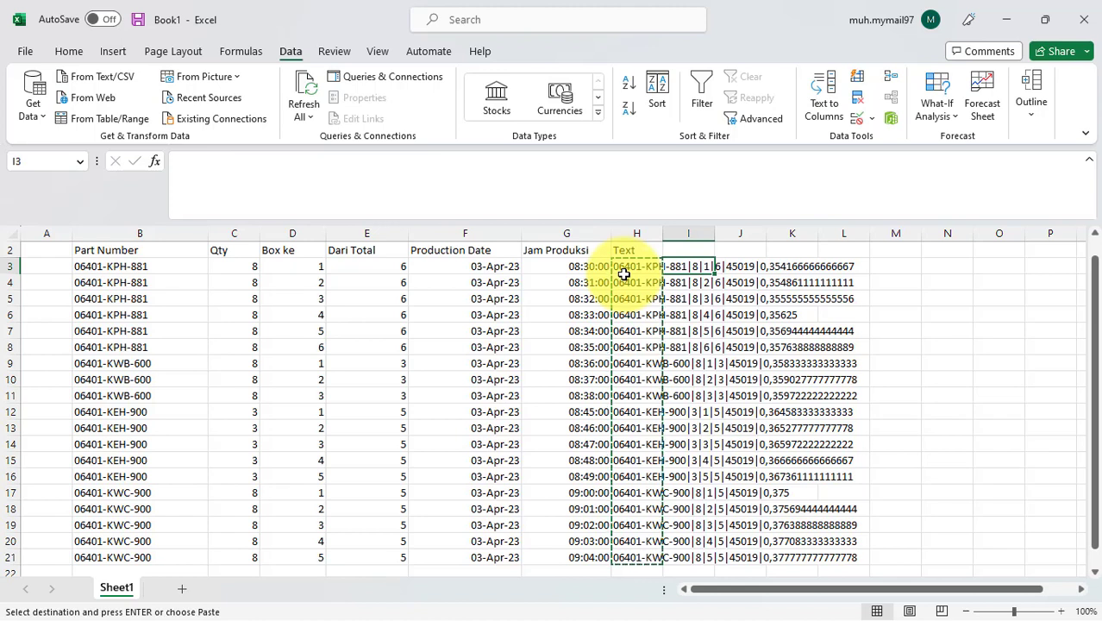
pyautogui.hotkey('alt', 'v')
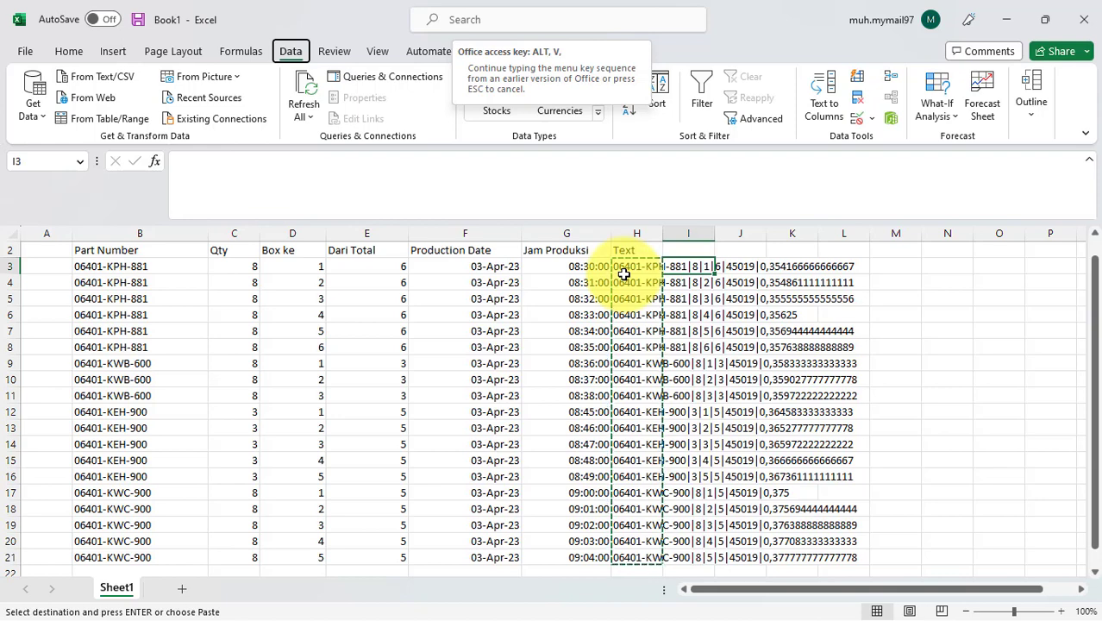
pyautogui.press('Escape')
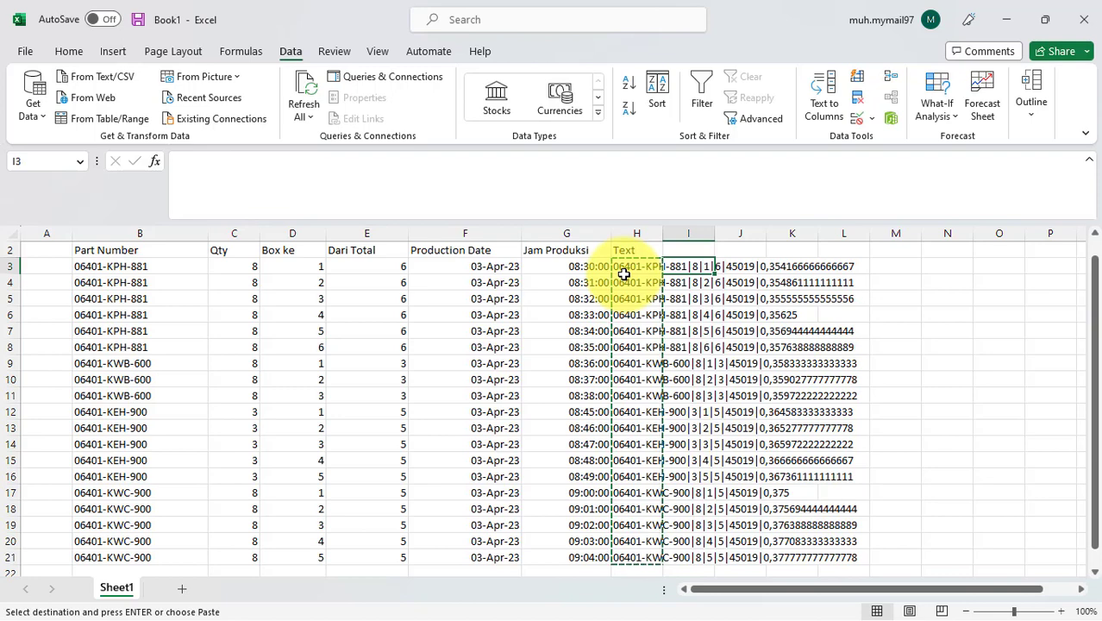
pyautogui.hotkey('alt', 'e')
pyautogui.press('s')
pyautogui.press('v')
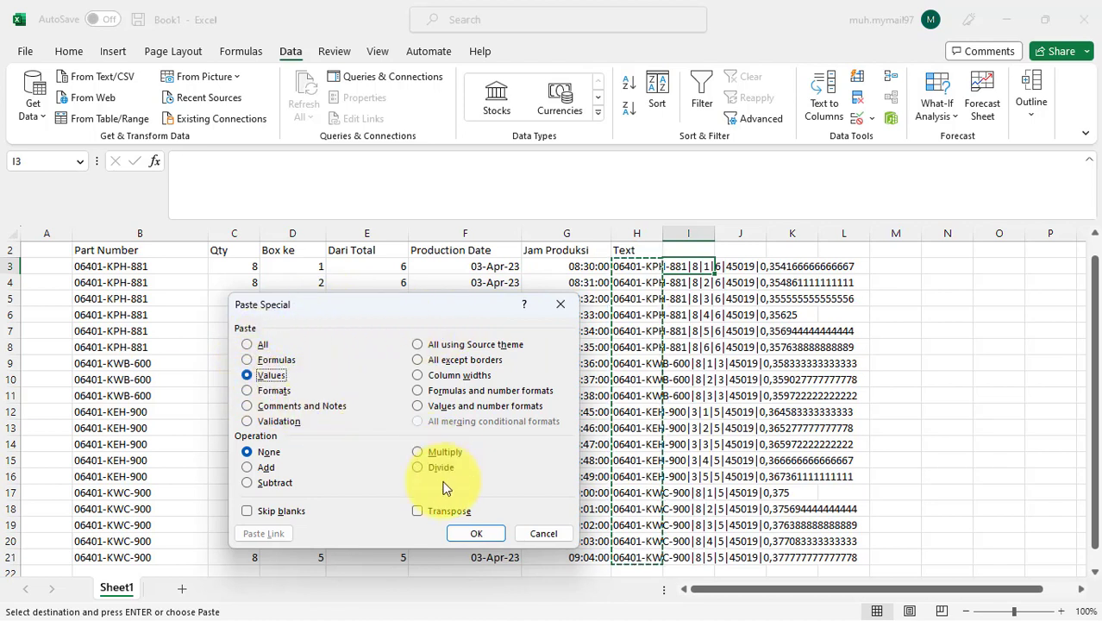
pyautogui.press('Return')
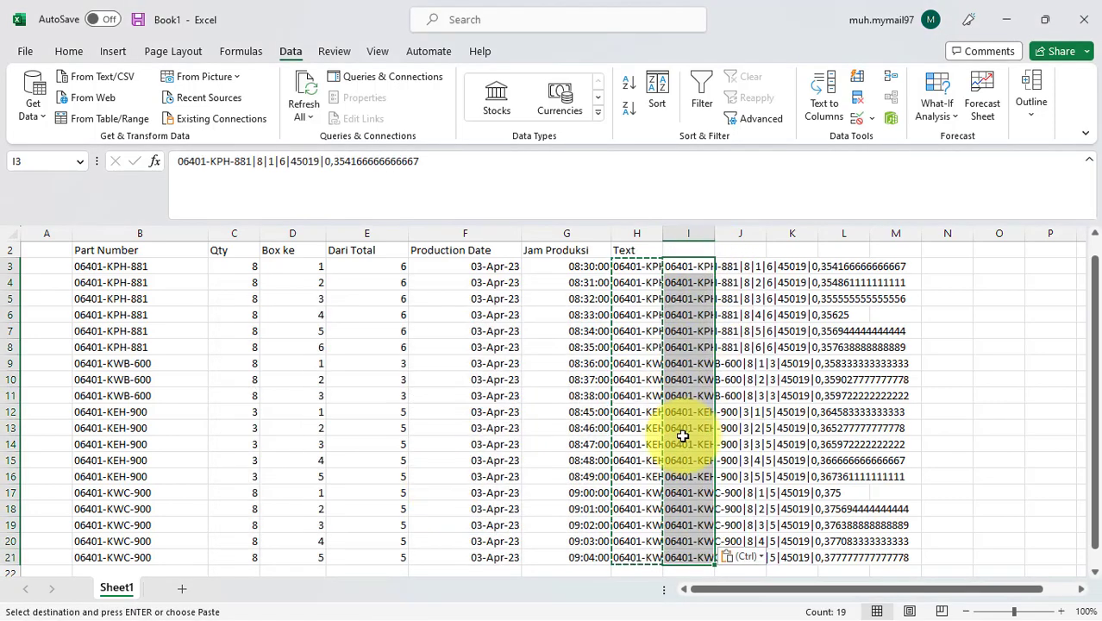
# Split the pasted text in I3:I21 into columns as delimited data, using "|" as the other delimiter, General format and destination $I$3
pyautogui.click(692, 276)
pyautogui.press('Up')
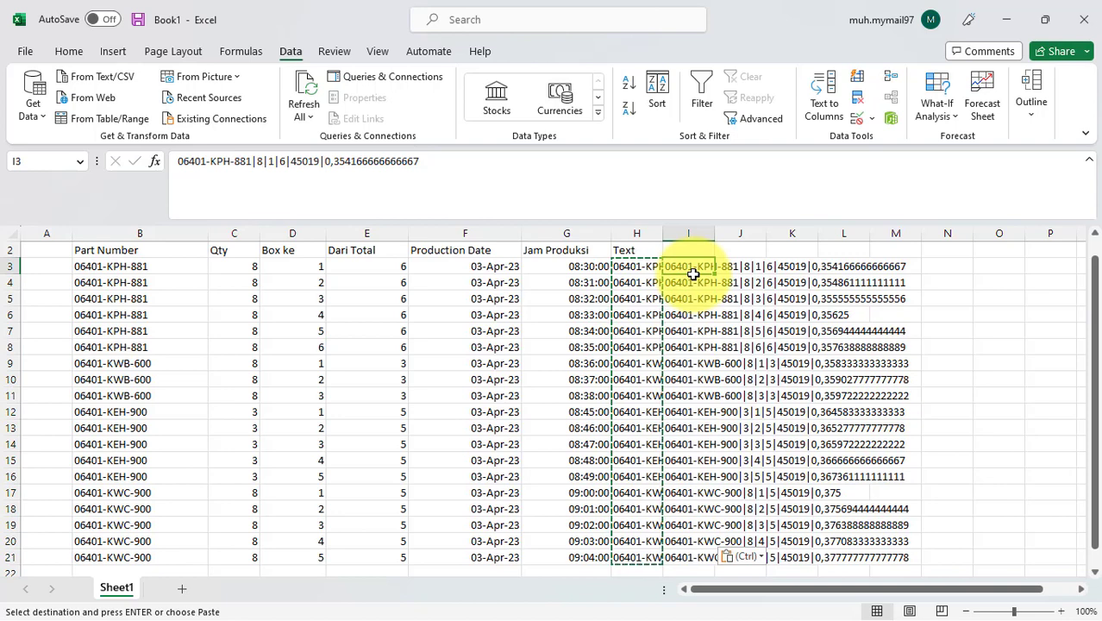
pyautogui.hotkey('ctrl', 'shift', 'Down')
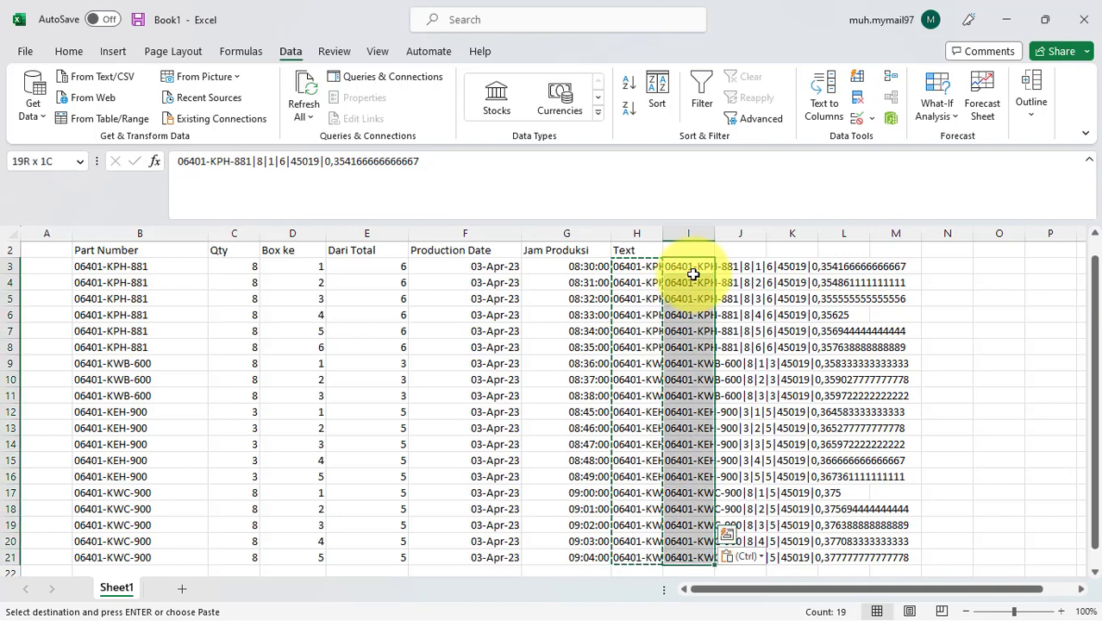
pyautogui.click(825, 101)
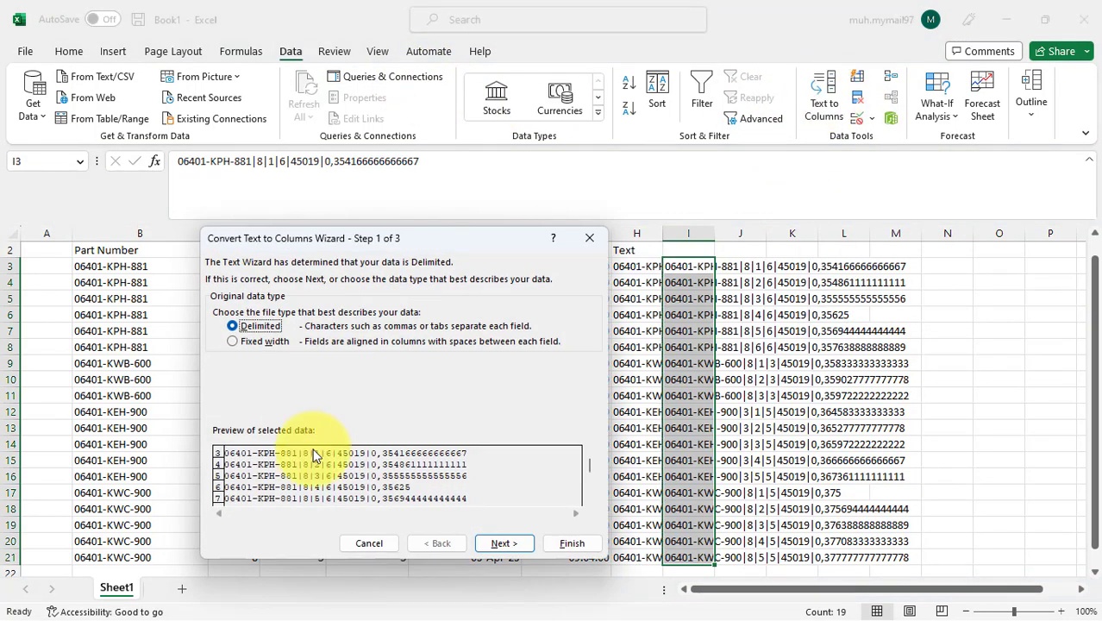
pyautogui.click(500, 543)
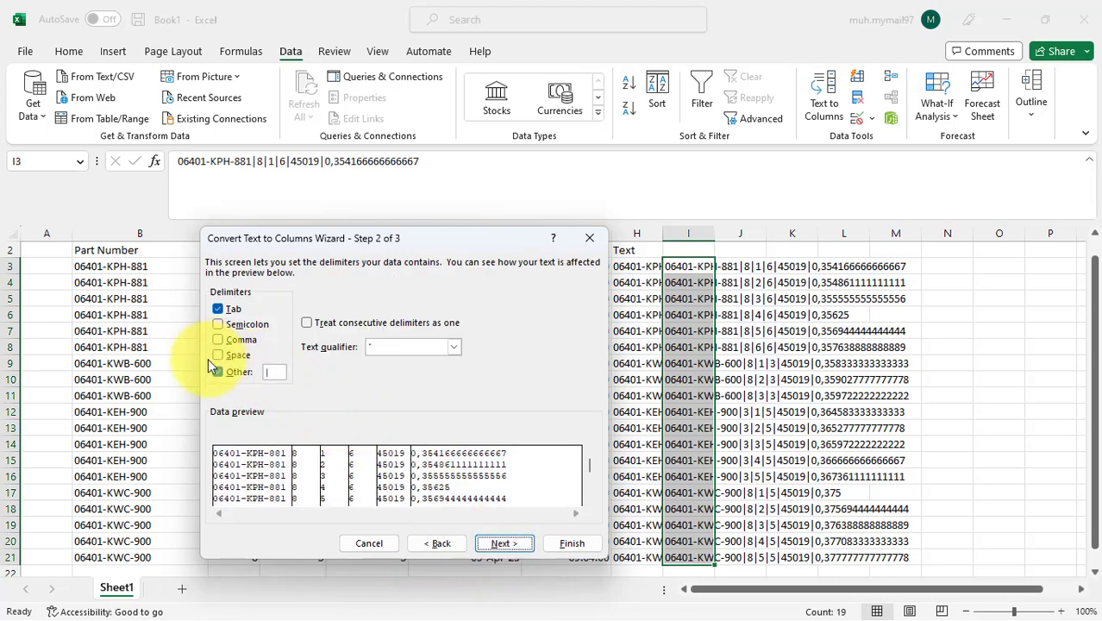
pyautogui.click(274, 373)
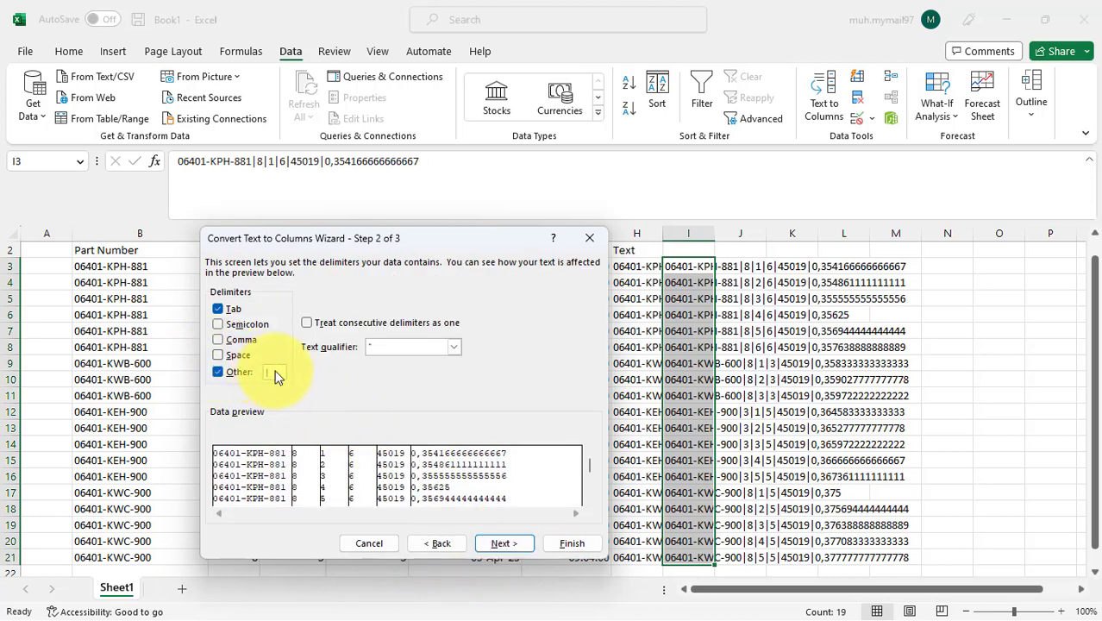
pyautogui.press('BackSpace')
pyautogui.write('|')
pyautogui.click(496, 543)
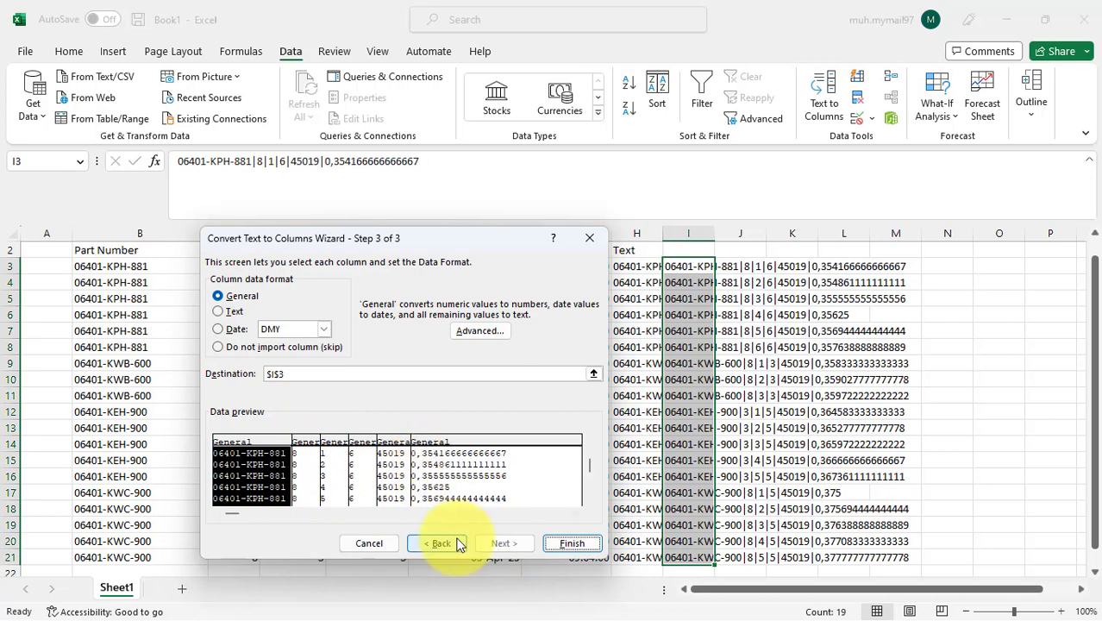
pyautogui.click(566, 543)
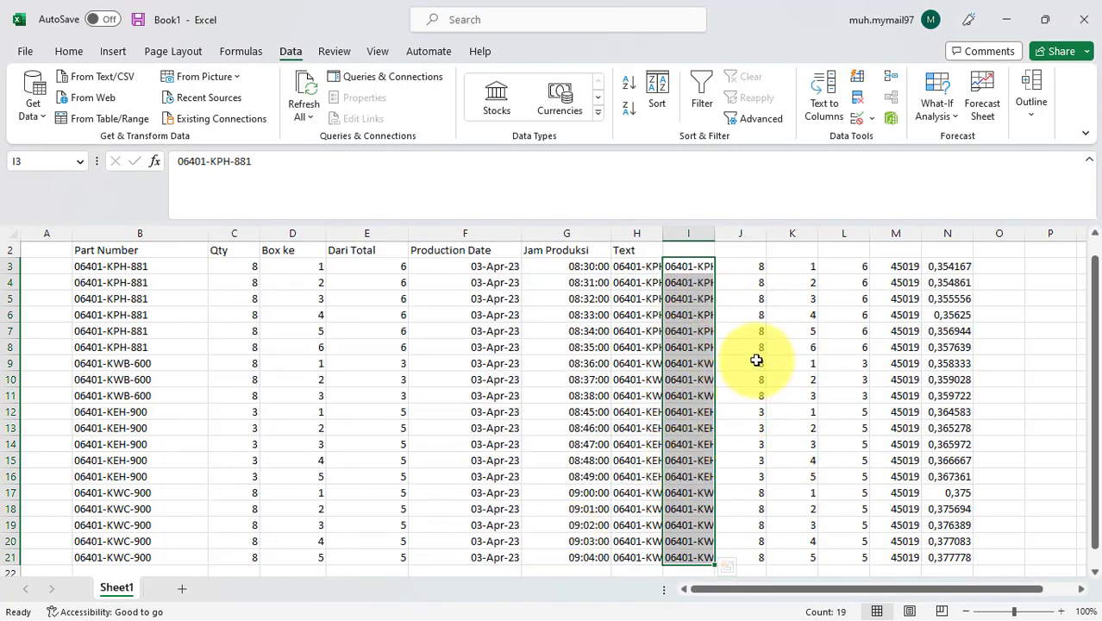
# Format the split date values in M3:M21 with the custom number format dd-mmm-yy
pyautogui.click(885, 271)
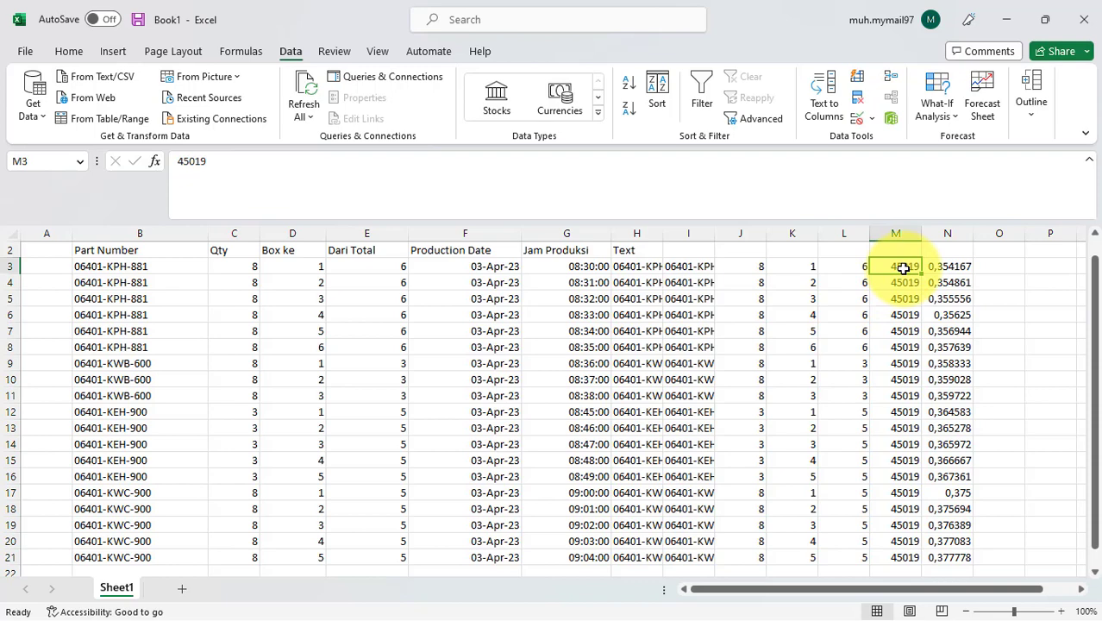
pyautogui.hotkey('ctrl', 'shift', 'Down')
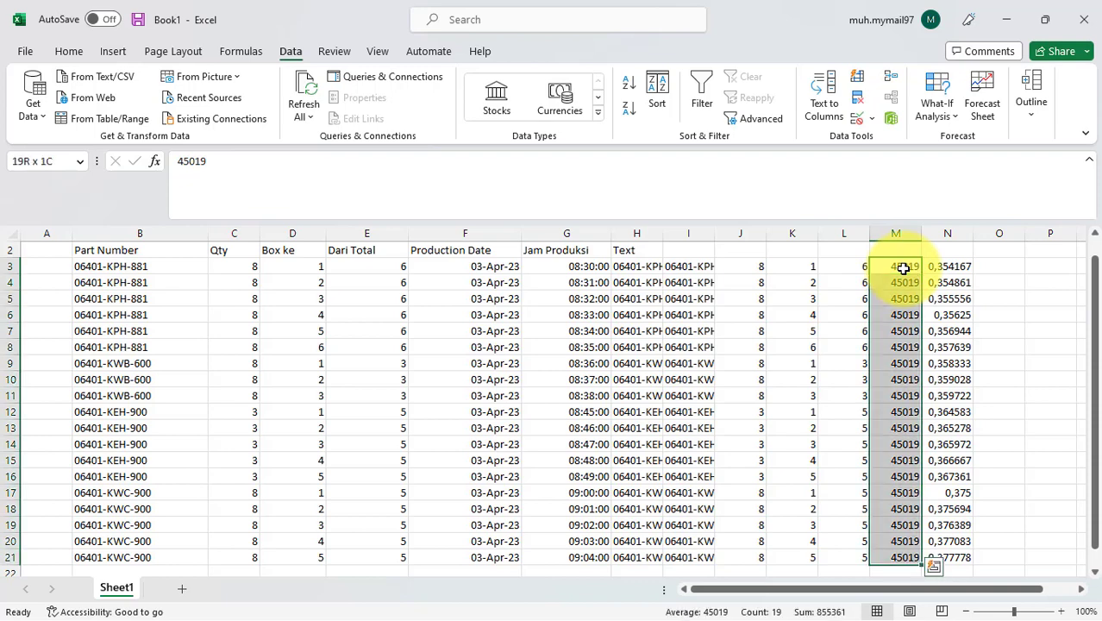
pyautogui.hotkey('ctrl', '1')
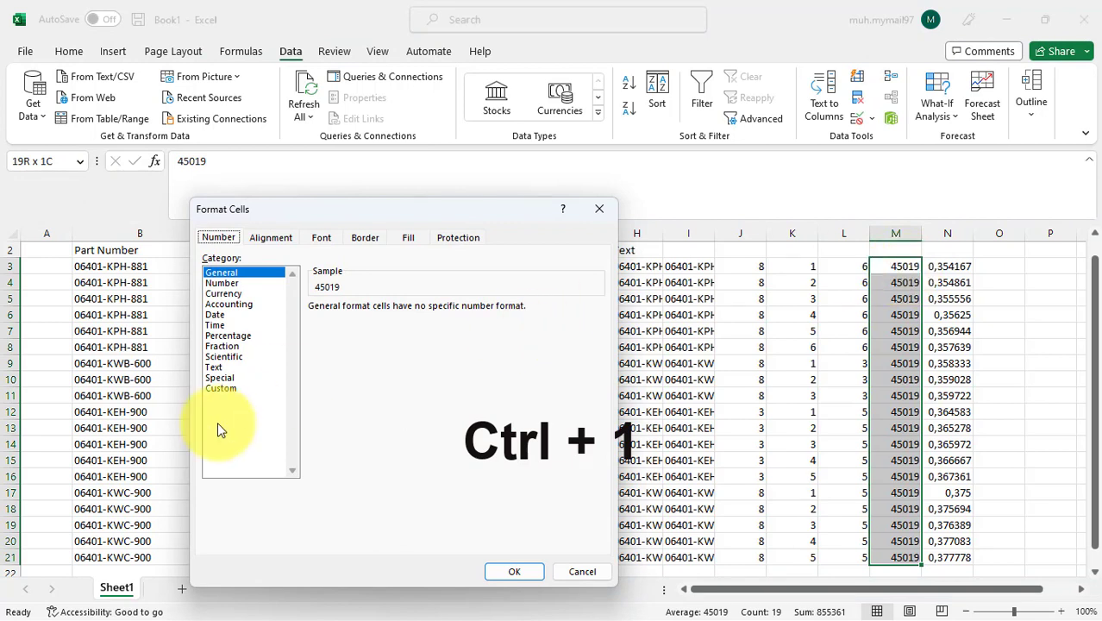
pyautogui.click(220, 389)
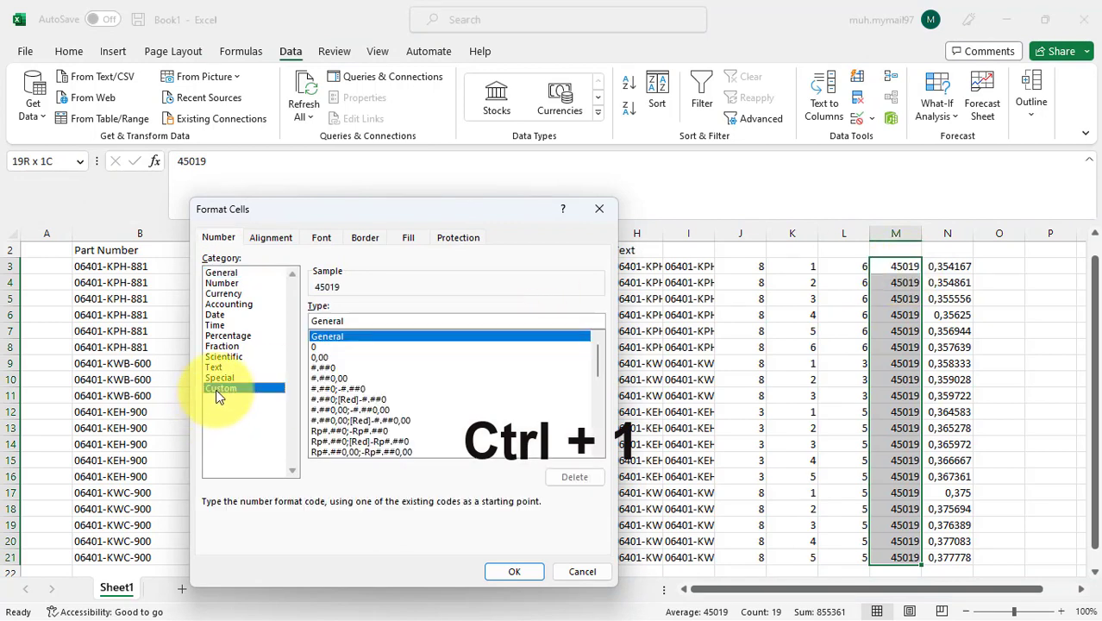
pyautogui.click(361, 321)
pyautogui.press('BackSpace')
pyautogui.press('BackSpace')
pyautogui.press('BackSpace')
pyautogui.press('BackSpace')
pyautogui.press('BackSpace')
pyautogui.press('BackSpace')
pyautogui.press('BackSpace')
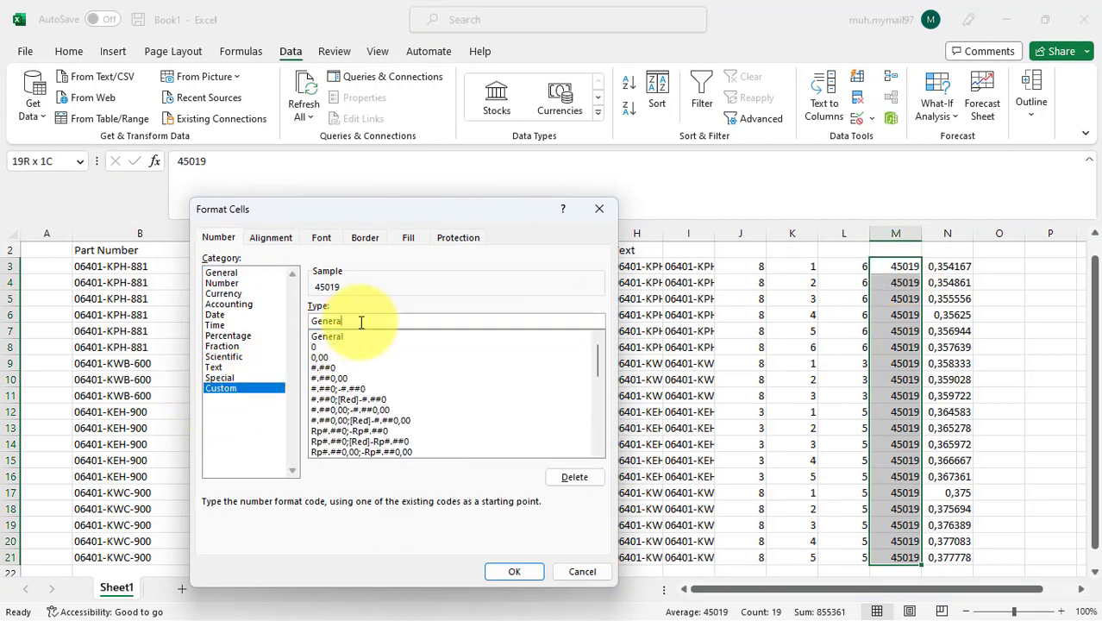
pyautogui.write('dd-mmm-y')
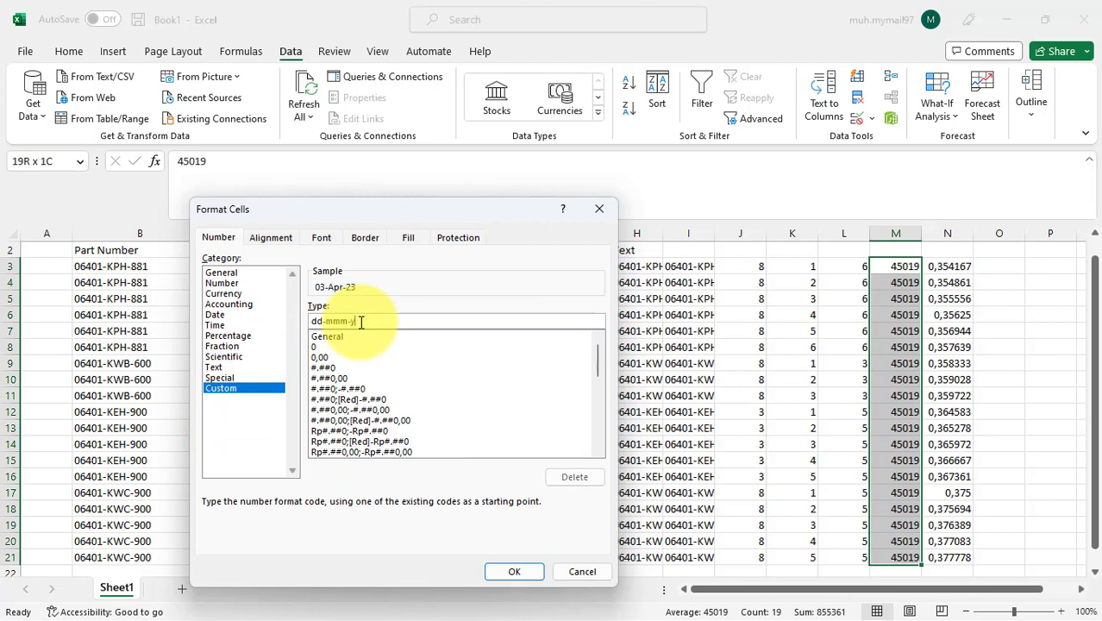
pyautogui.write('y')
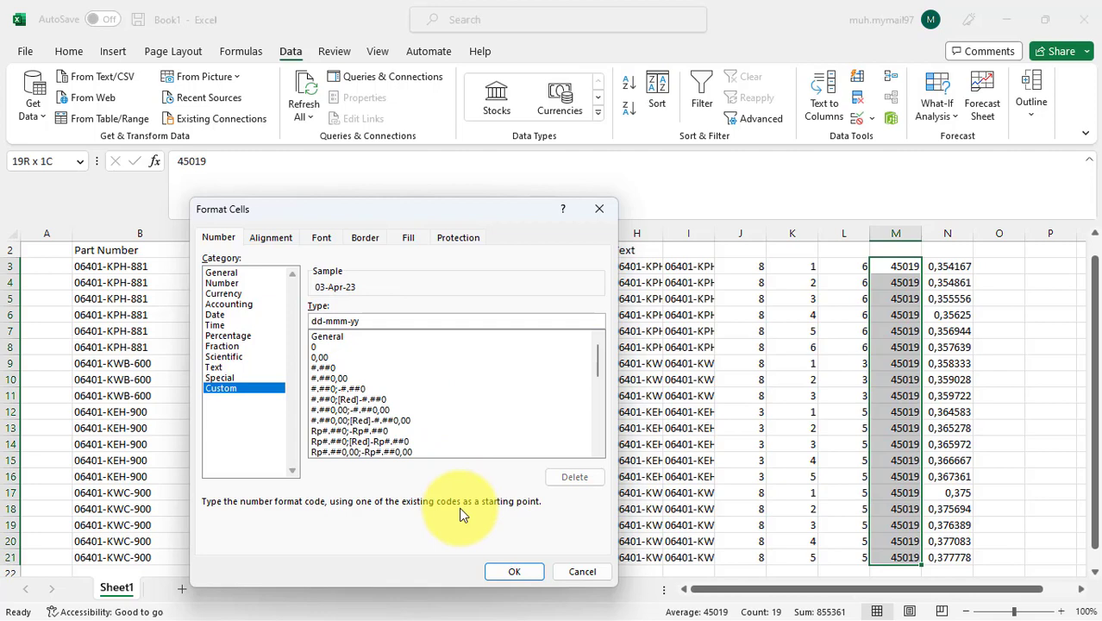
pyautogui.click(502, 572)
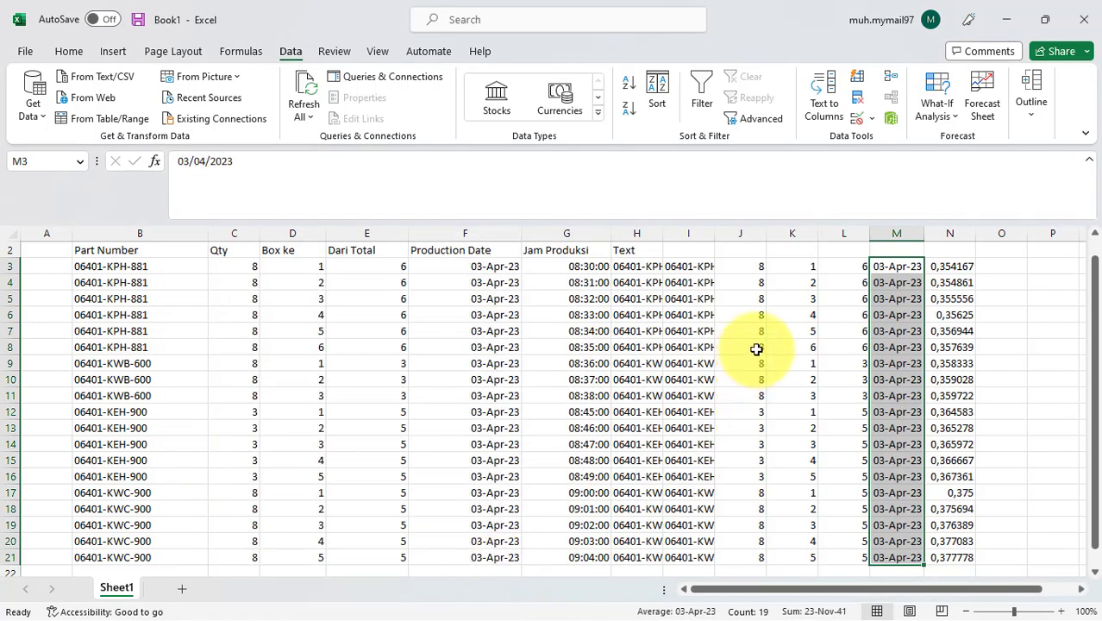
# Format the split time values in N3:N21 with the custom number format hh:mm:ss
pyautogui.click(959, 260)
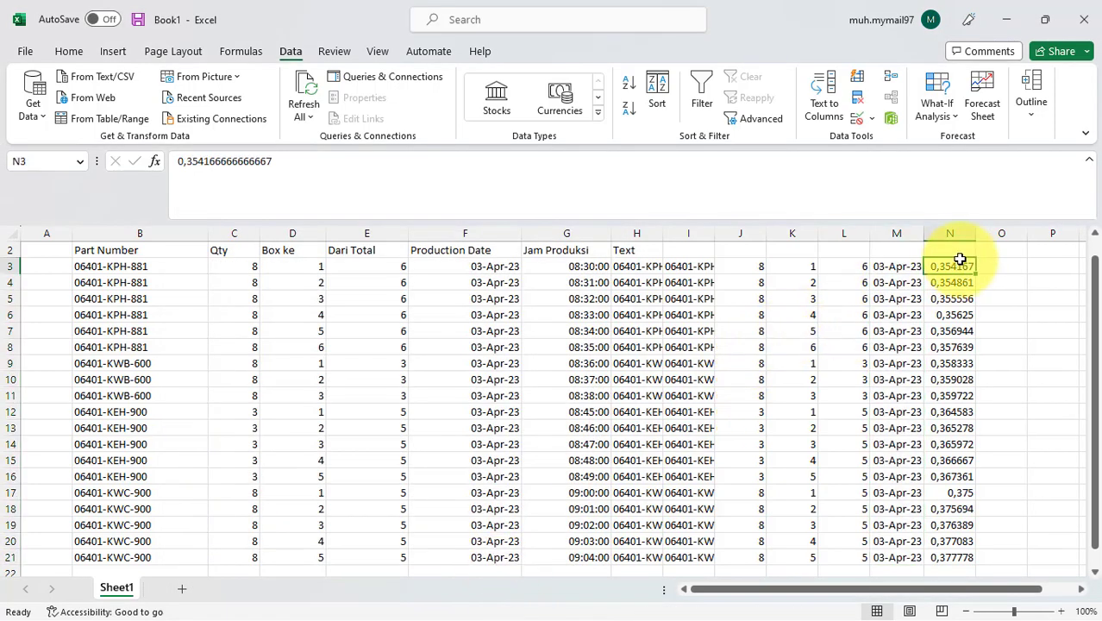
pyautogui.hotkey('ctrl', 'shift', 'Down')
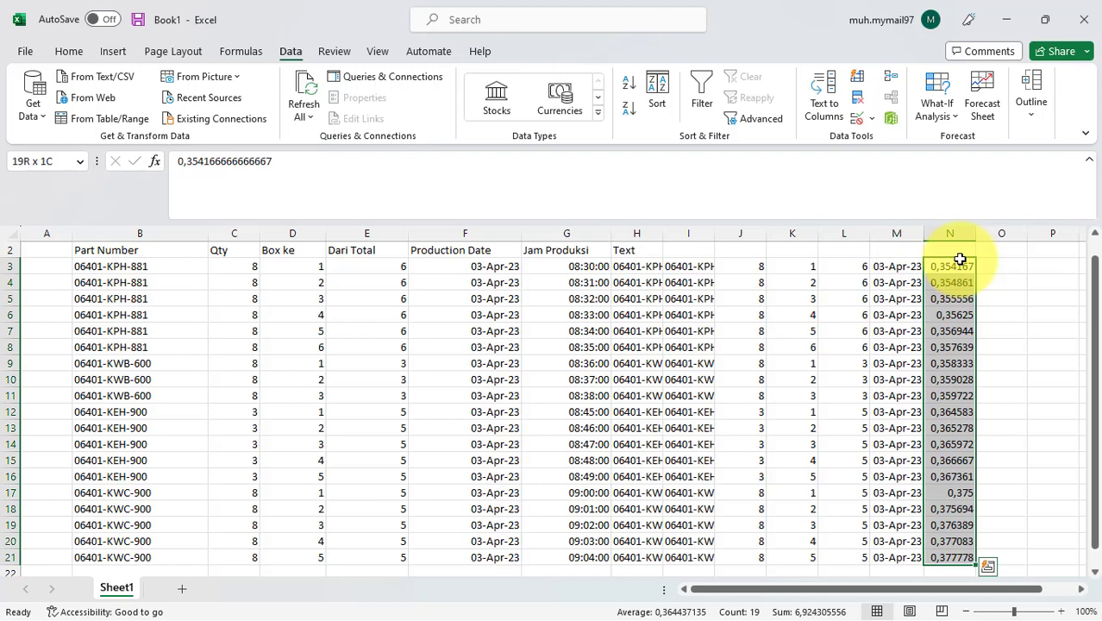
pyautogui.hotkey('ctrl', '1')
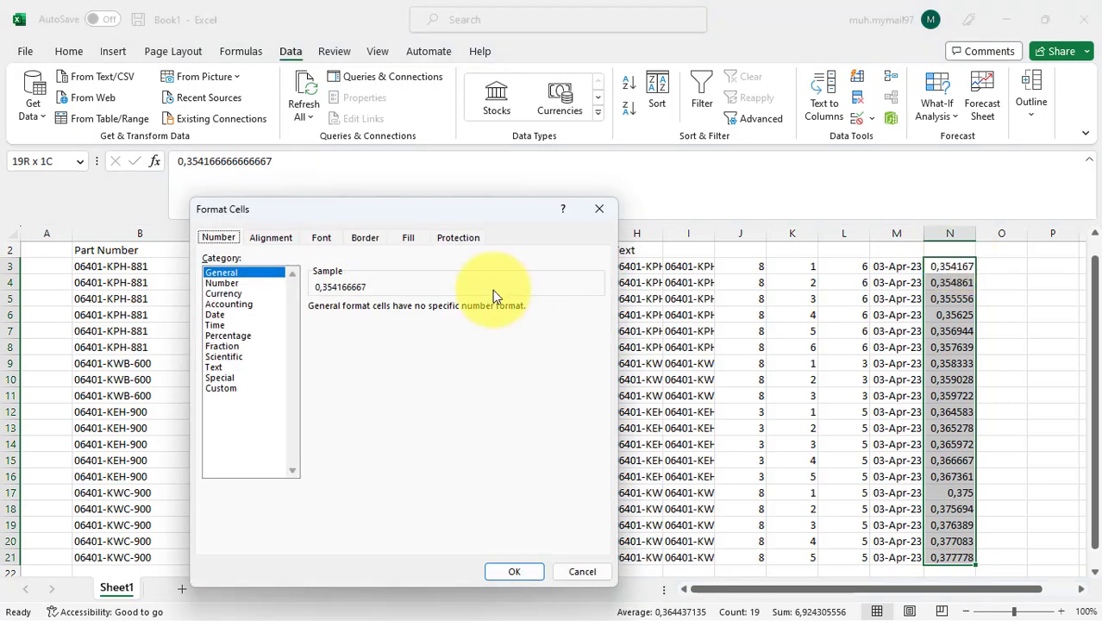
pyautogui.click(220, 387)
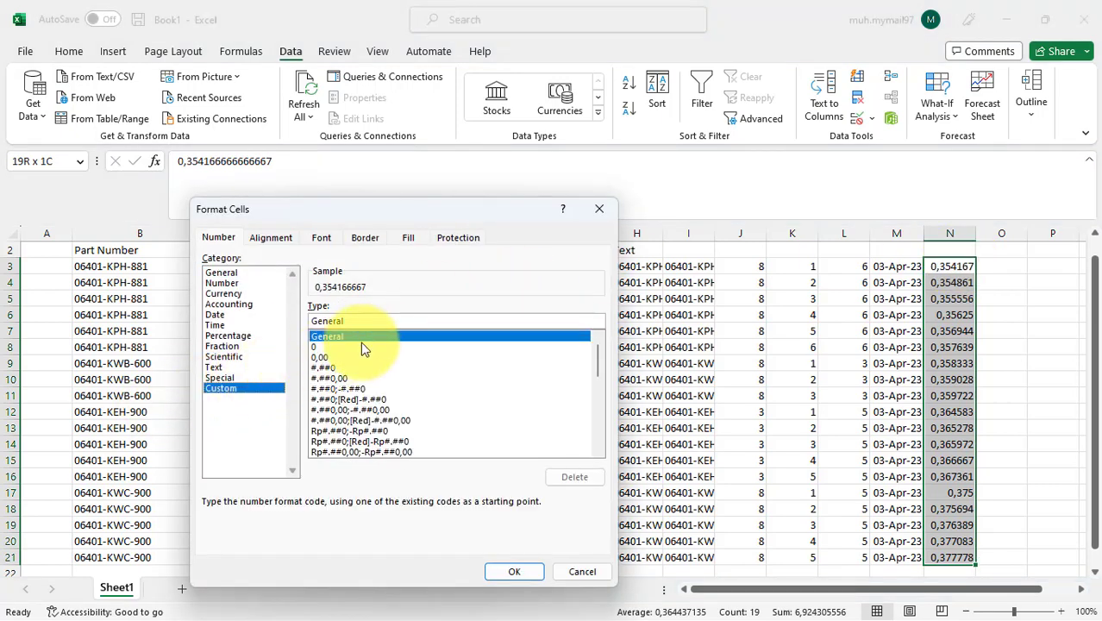
pyautogui.click(389, 321)
pyautogui.press('BackSpace')
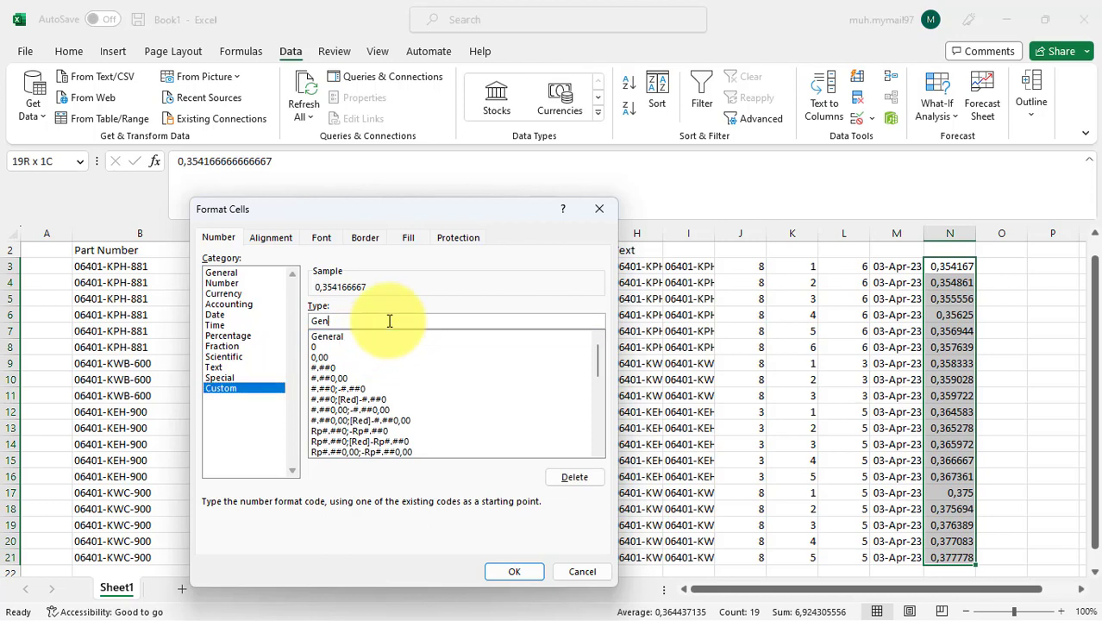
pyautogui.press('BackSpace')
pyautogui.press('BackSpace')
pyautogui.press('BackSpace')
pyautogui.write('hh:mm:ss')
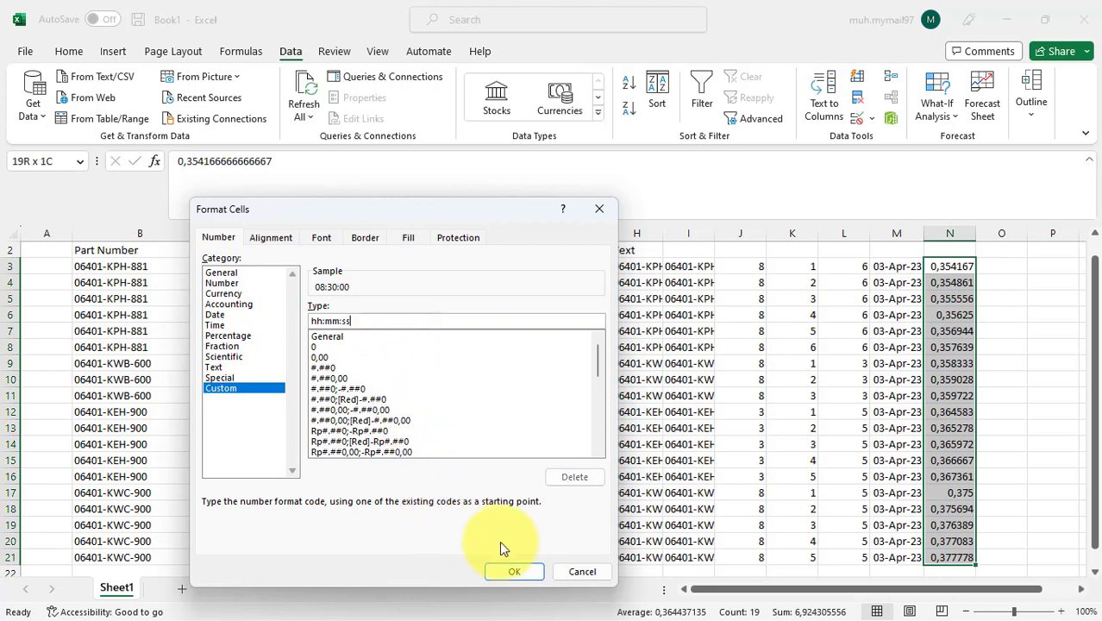
pyautogui.click(508, 572)
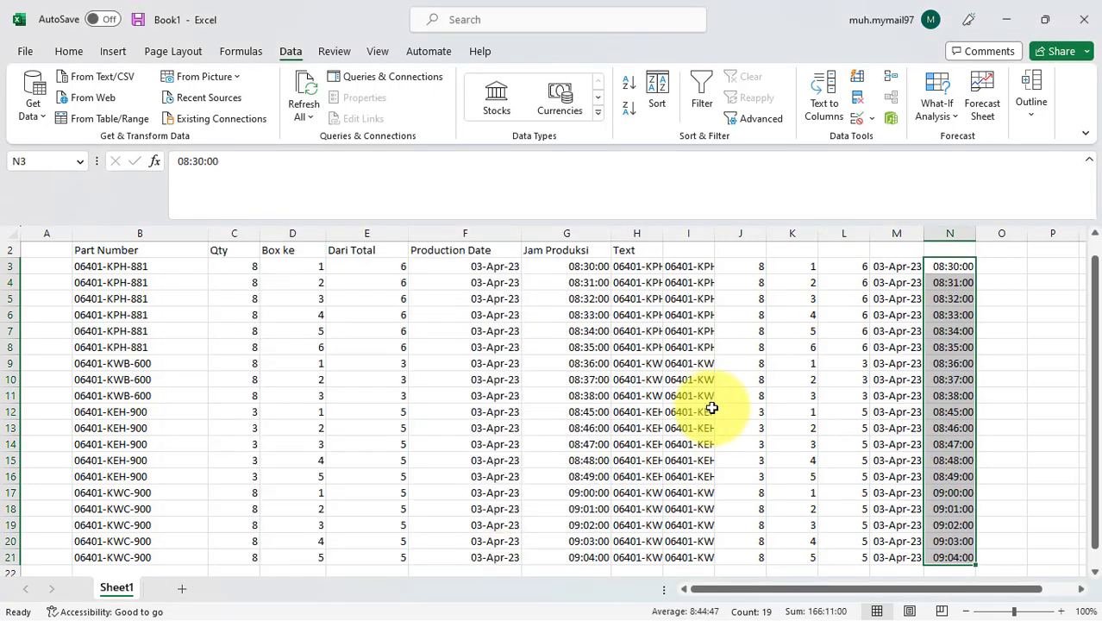
pyautogui.click(957, 268)
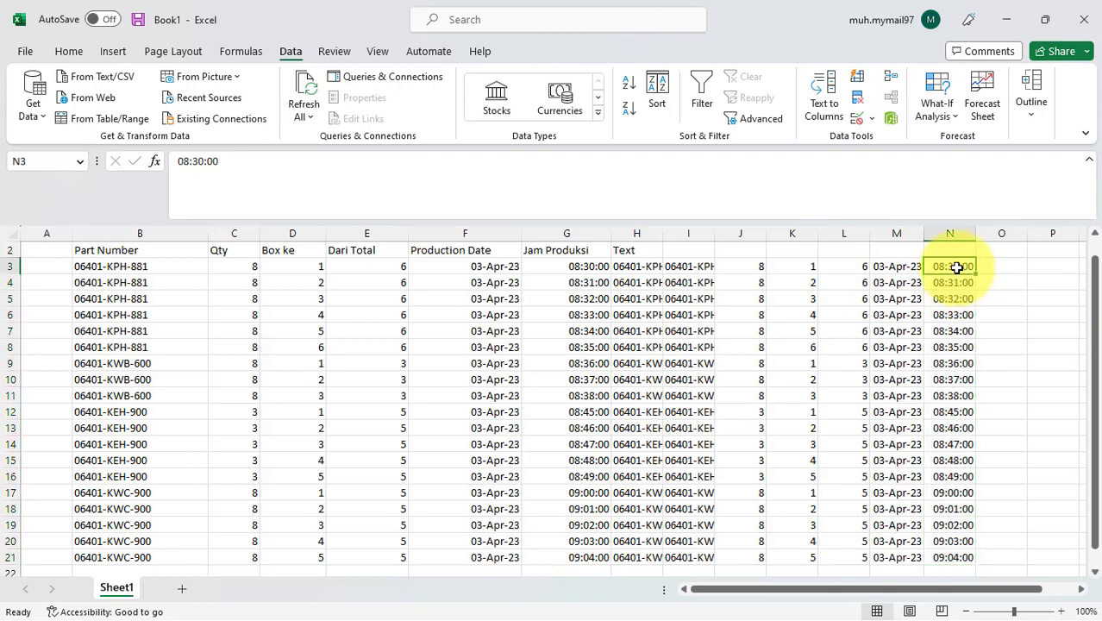
# Copy the headers Part Number through Jam Produksi in B2:G2 and paste them above the split data, starting in I2
pyautogui.click(132, 249)
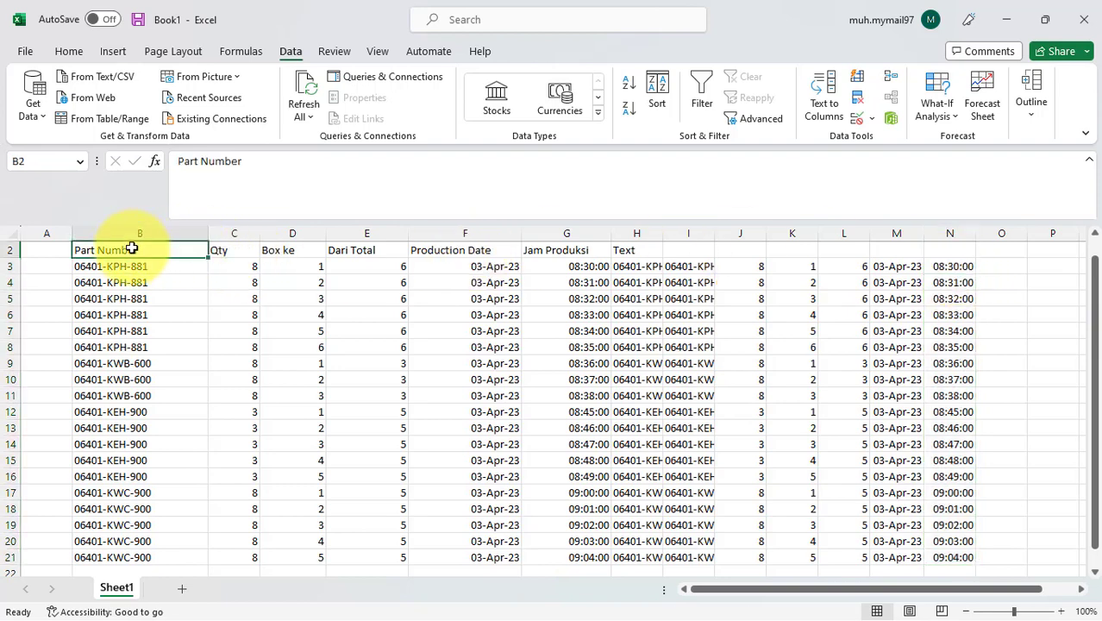
pyautogui.hotkey('shift', 'Right')
pyautogui.hotkey('shift', 'Right')
pyautogui.hotkey('shift', 'Right')
pyautogui.hotkey('shift', 'Right')
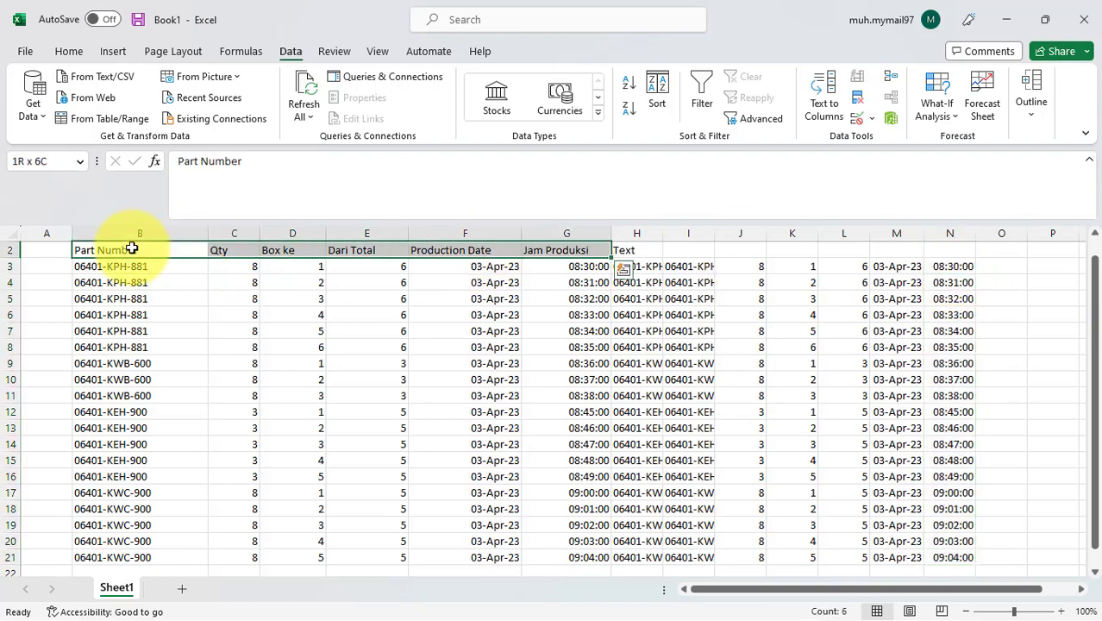
pyautogui.hotkey('ctrl', 'c')
pyautogui.press('Right')
pyautogui.press('Right')
pyautogui.press('Right')
pyautogui.press('Right')
pyautogui.press('Right')
pyautogui.press('Right')
pyautogui.press('Right')
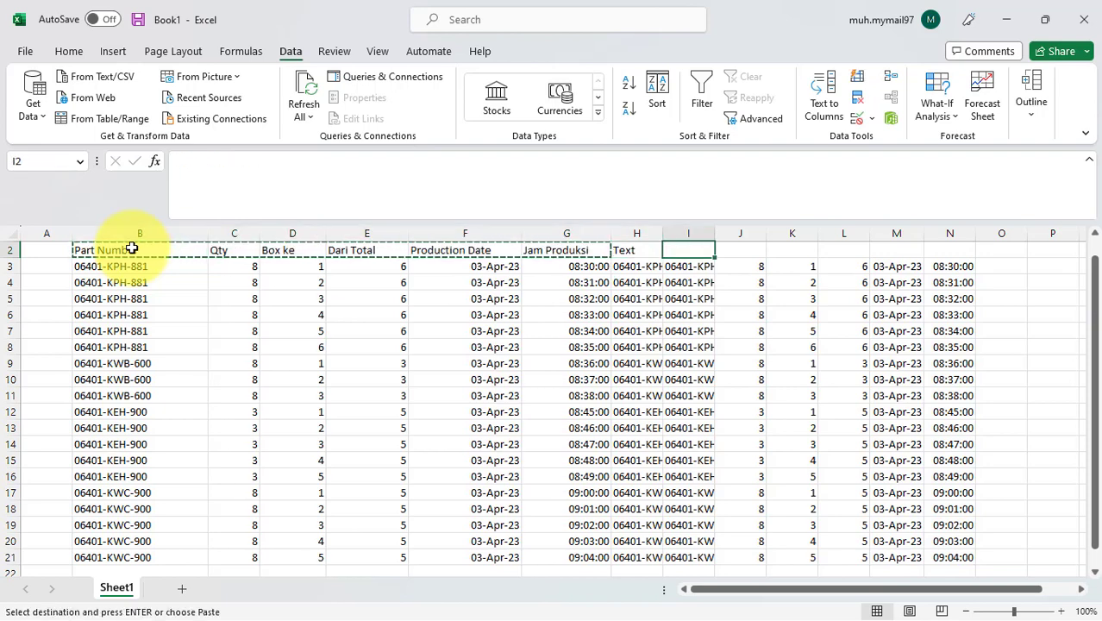
pyautogui.hotkey('ctrl', 'v')
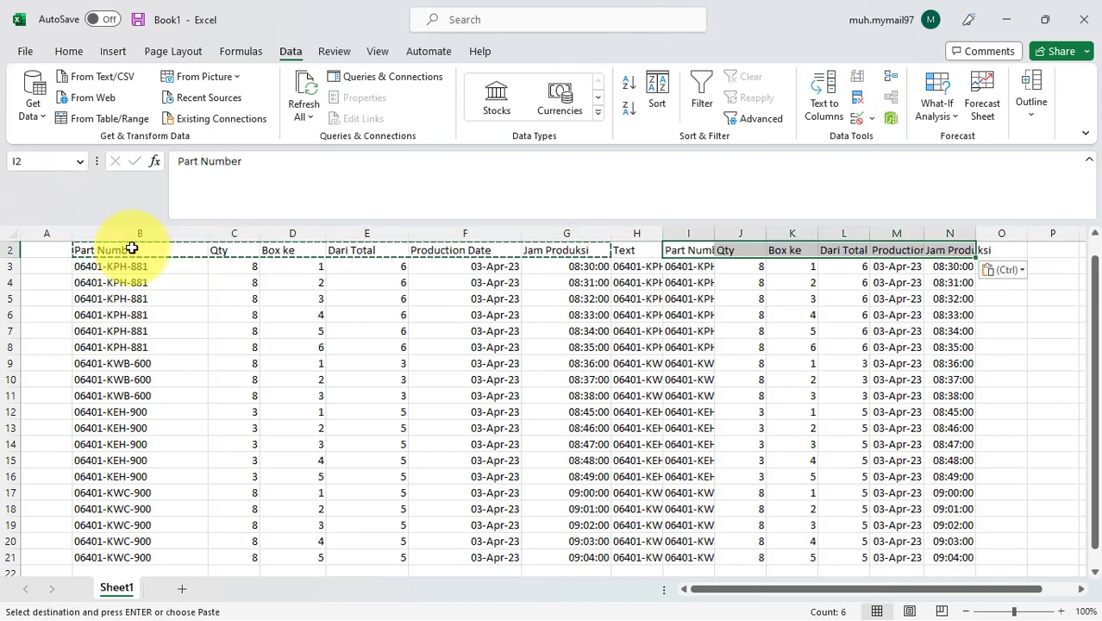
# Auto-fit the widths of columns I through N to their contents
pyautogui.click(697, 235)
pyautogui.hotkey('shift', 'Right')
pyautogui.hotkey('shift', 'Right')
pyautogui.hotkey('shift', 'Right')
pyautogui.hotkey('shift', 'Right')
pyautogui.hotkey('shift', 'Right')
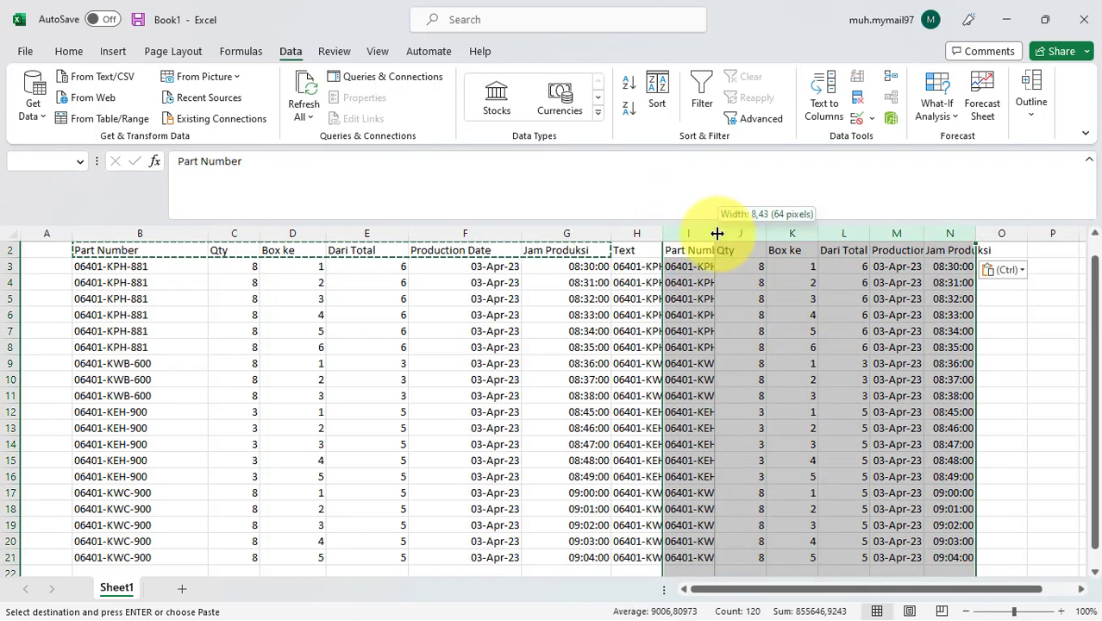
pyautogui.doubleClick(716, 232)
pyautogui.click(695, 330)
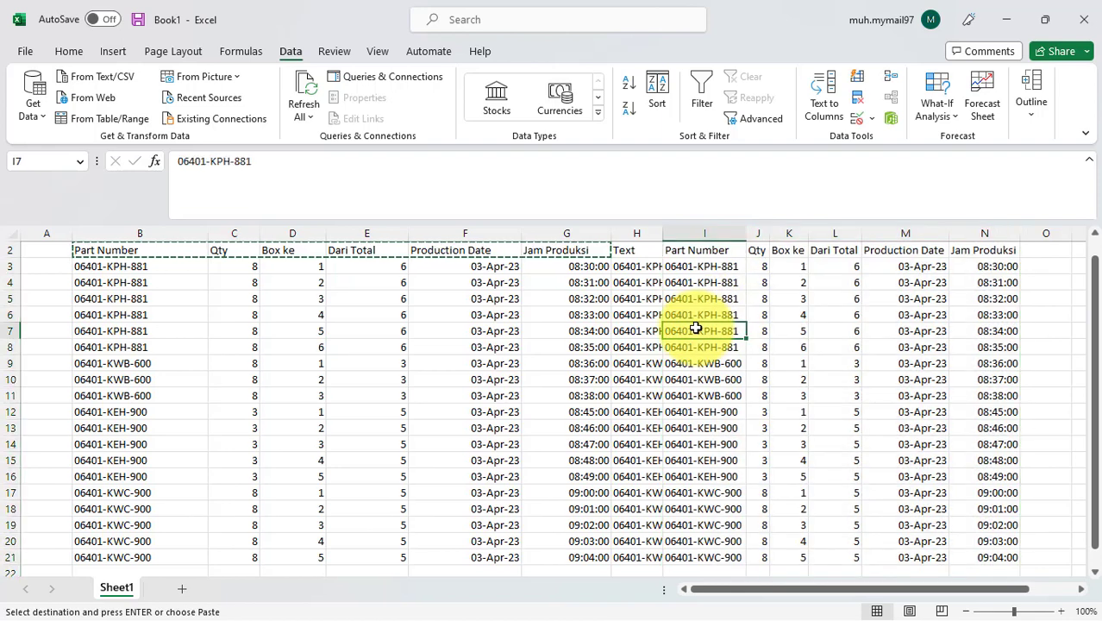
# Examine the split data under the copied headers in columns I through M, cell by cell
pyautogui.press('Up')
pyautogui.press('Up')
pyautogui.press('Right')
pyautogui.press('Right')
pyautogui.press('Right')
pyautogui.press('Right')
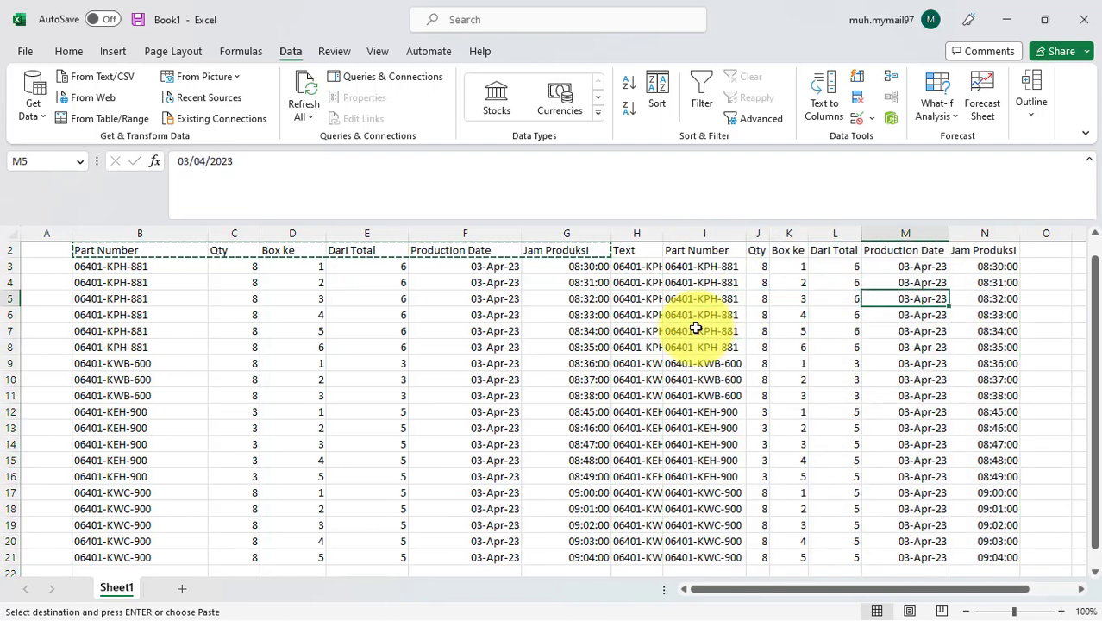
pyautogui.press('Left')
pyautogui.press('Left')
pyautogui.press('Left')
pyautogui.press('Left')
pyautogui.press('Up')
pyautogui.press('Up')
pyautogui.press('Up')
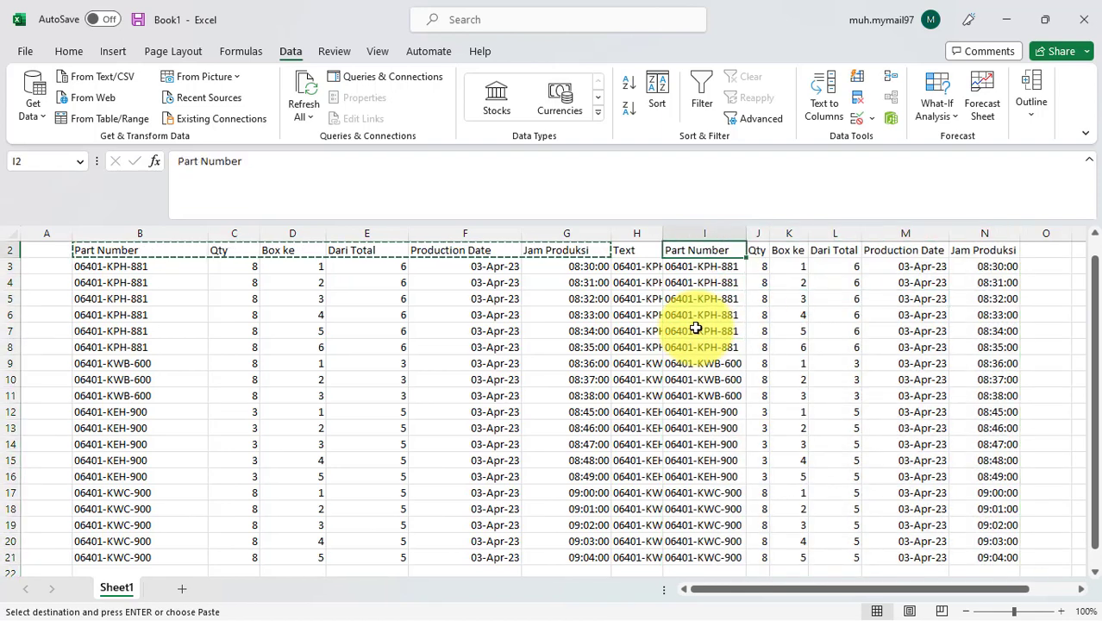
pyautogui.press('Down')
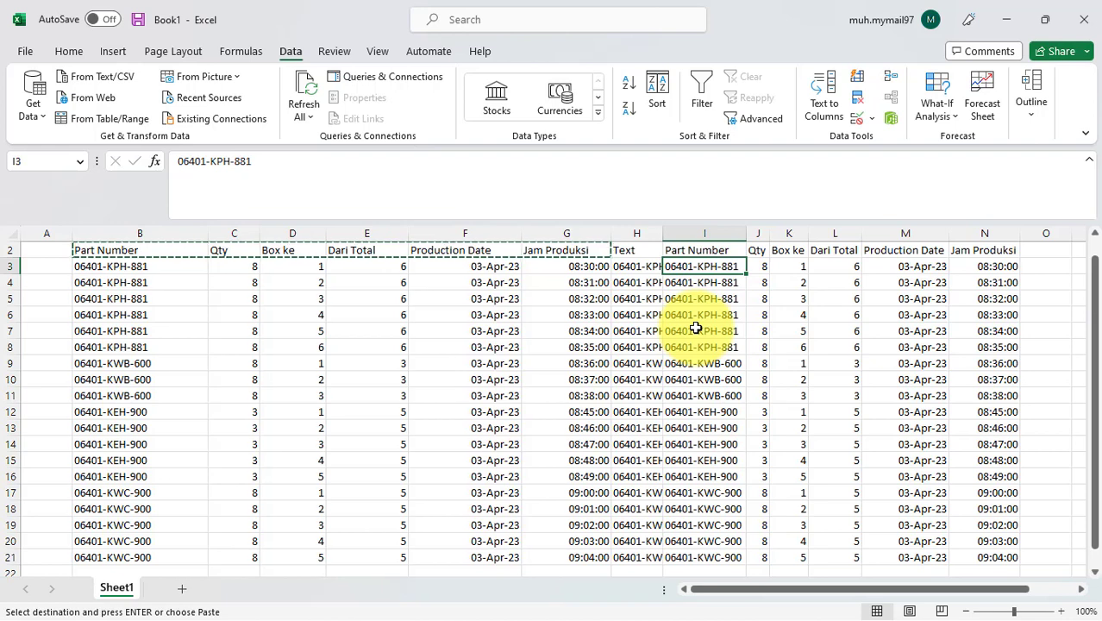
pyautogui.press('Right')
pyautogui.press('Right')
pyautogui.press('Right')
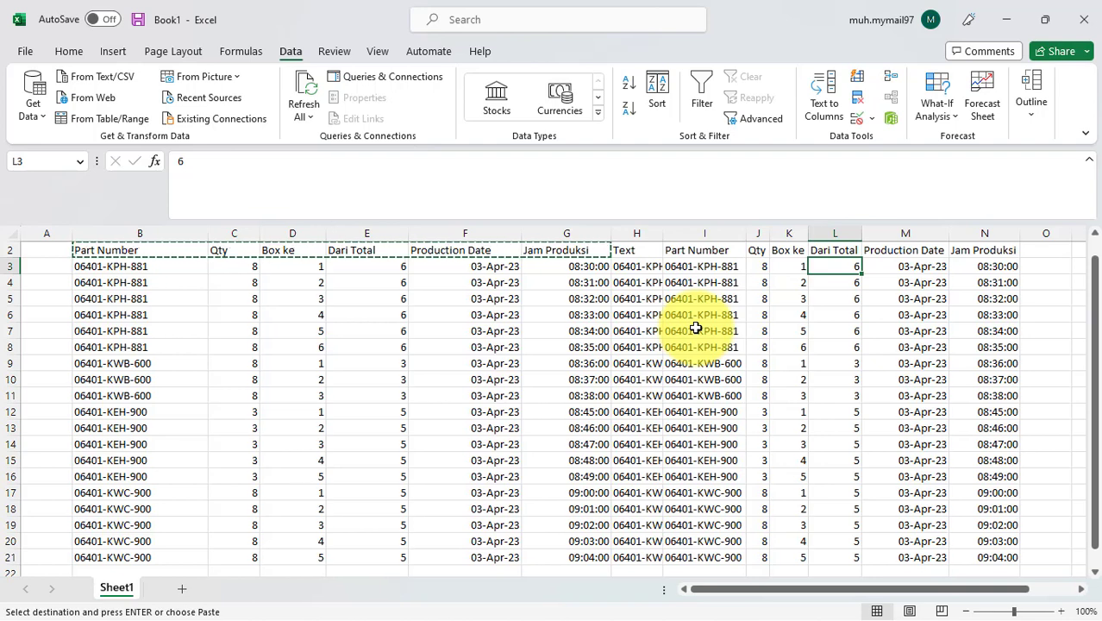
pyautogui.press('Left')
pyautogui.press('Left')
pyautogui.press('Left')
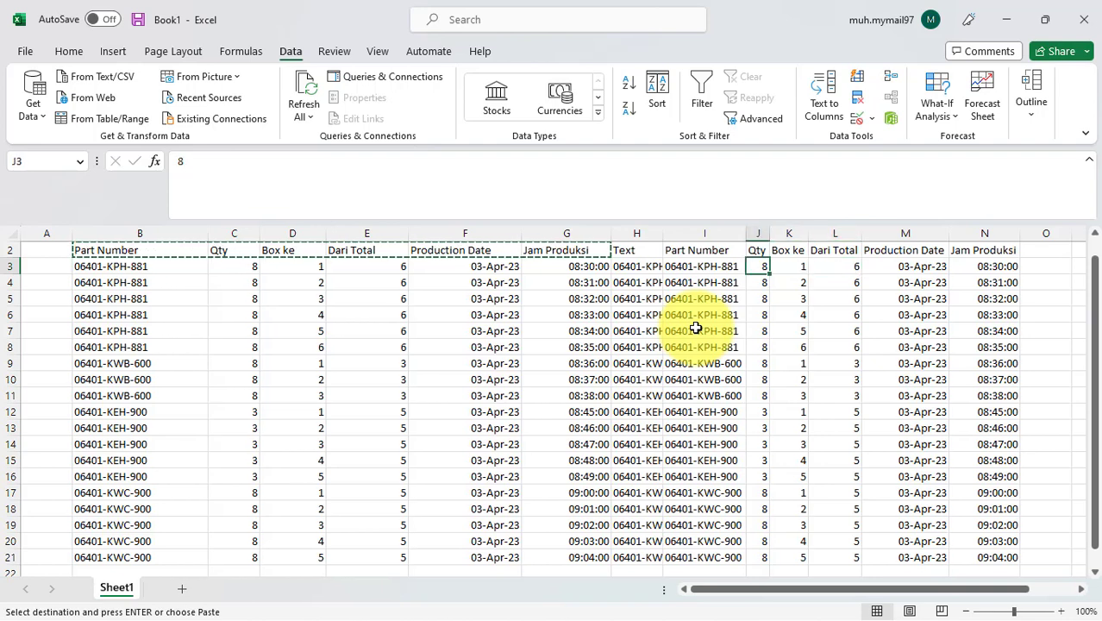